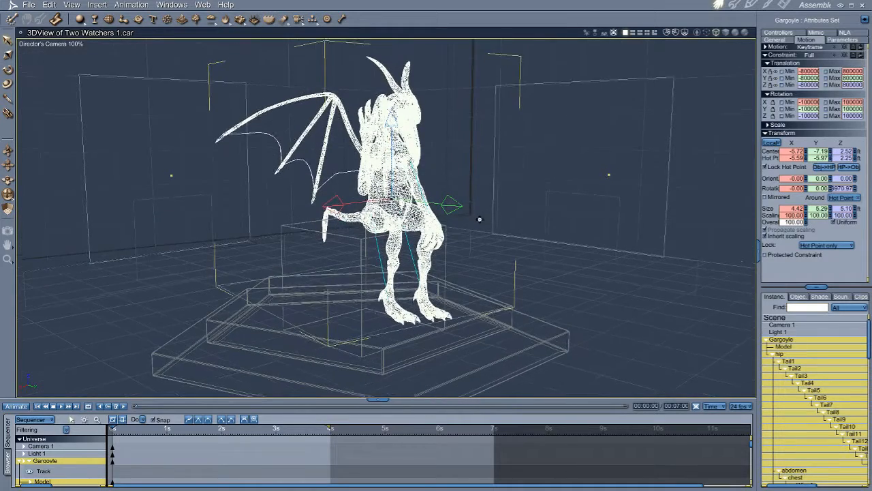
Step: Adjust the Gargoyle's Z rotation around its hot point
left_click_drag(479, 218, 481, 229)
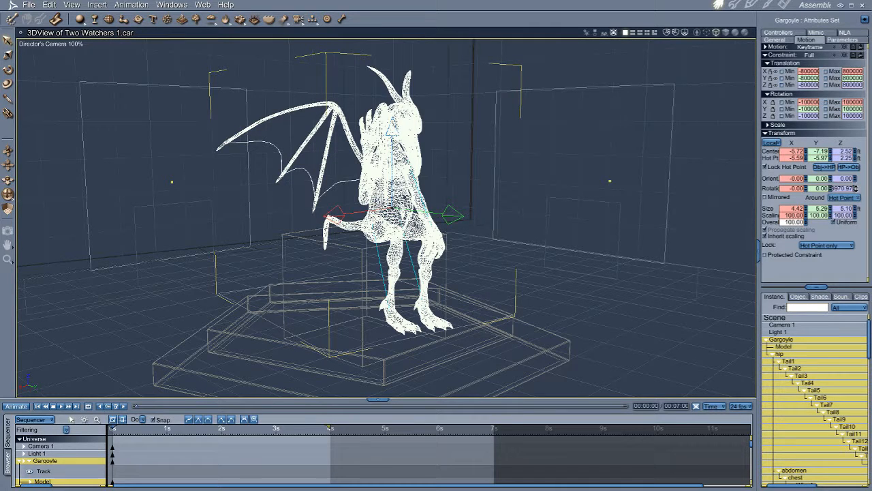
left_click_drag(856, 189, 856, 188)
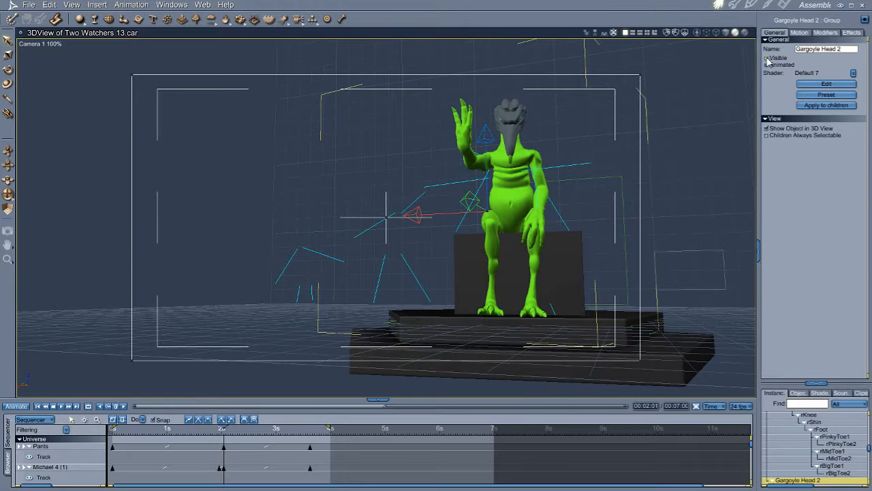
Step: Make the Gargoyle Head 2 group visible and rotate its head part so the beak points further outward
left_click(767, 58)
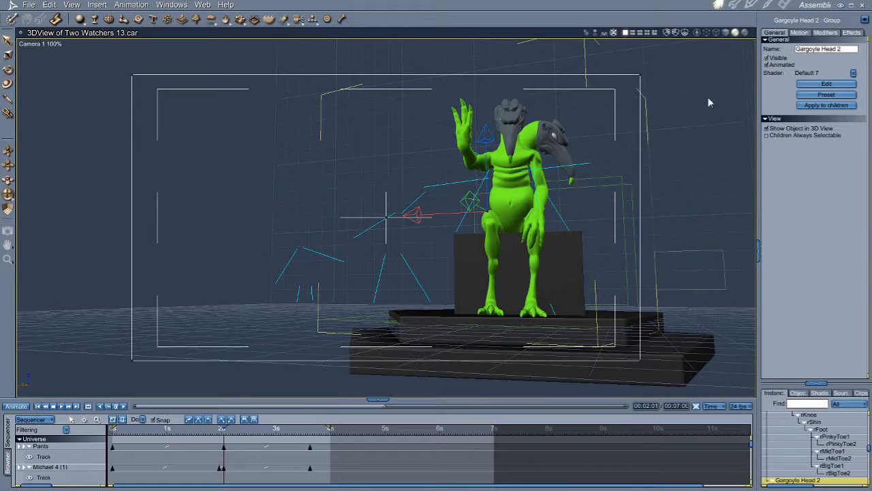
left_click(546, 141)
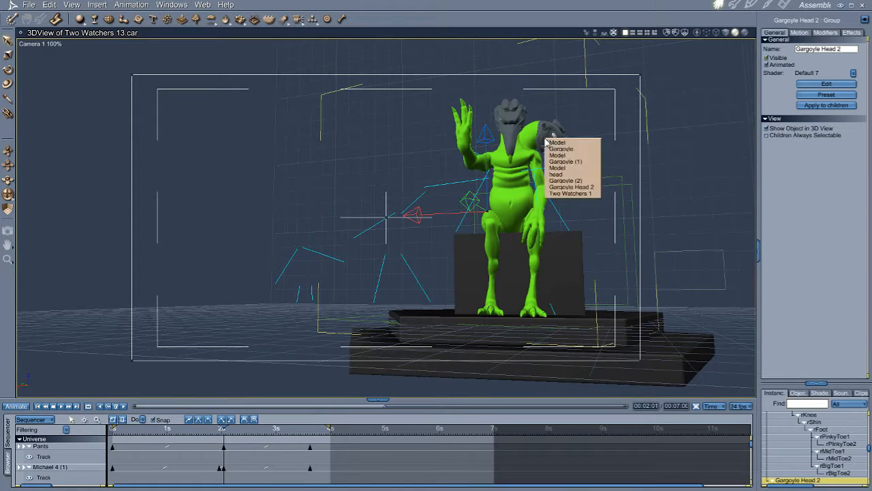
left_click(556, 174)
key("r")
mouse_move(502, 51)
left_mouse_down()
mouse_move(486, 50)
mouse_move(497, 46)
left_mouse_up()
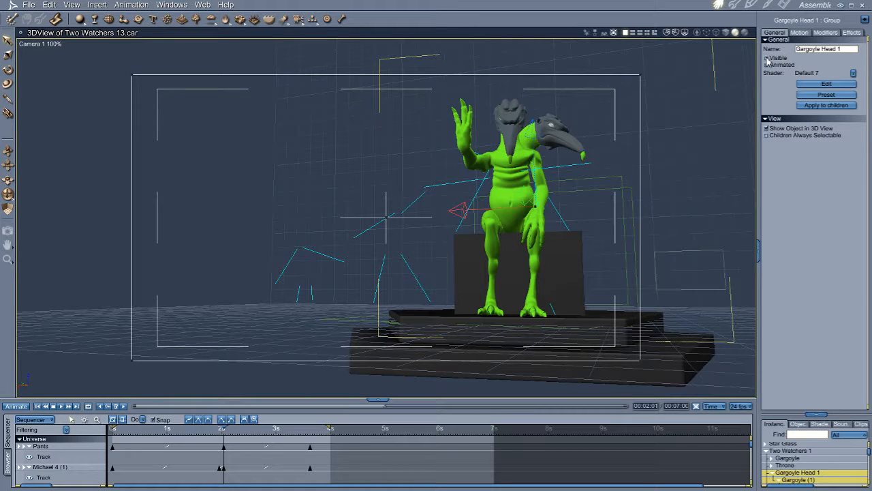
Step: Make the Gargoyle Head 1 group visible and tilt it slightly beside the raised arm
left_click(768, 58)
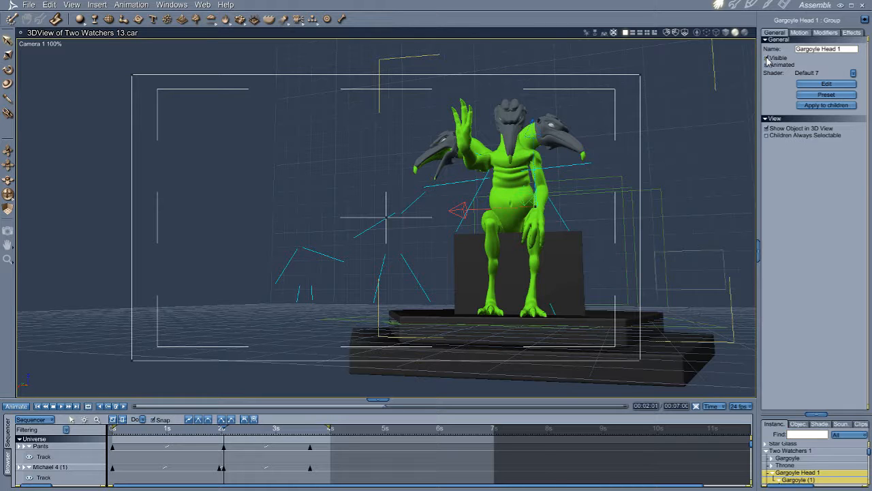
right_click(477, 146)
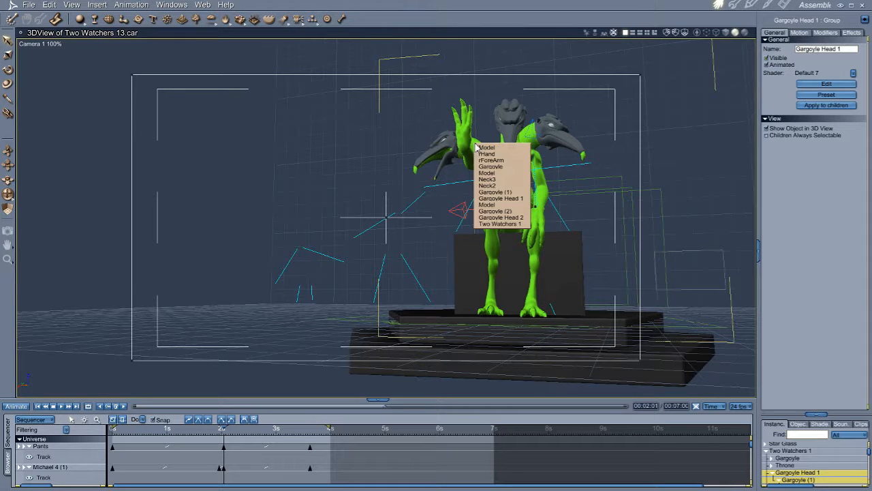
left_click(493, 129)
left_click_drag(493, 129, 491, 131)
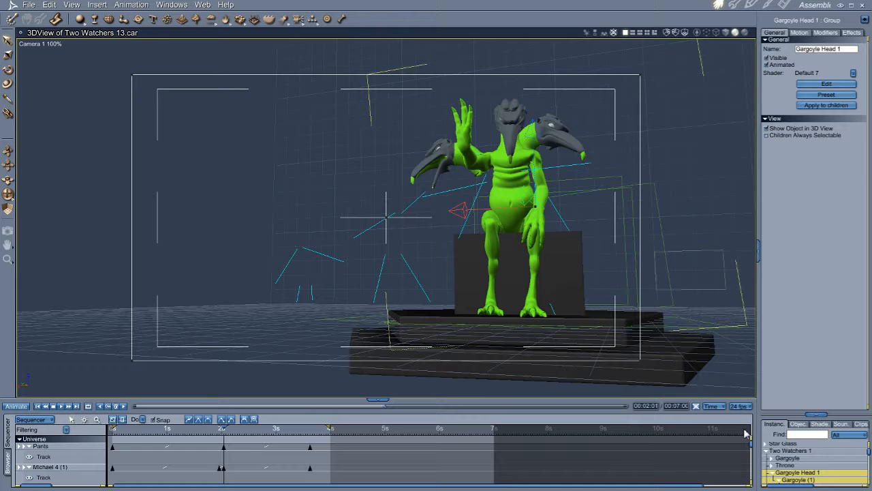
Step: Rename the Two Watchers 1 group as Two Watchers R and duplicate the whole group
left_click(783, 451)
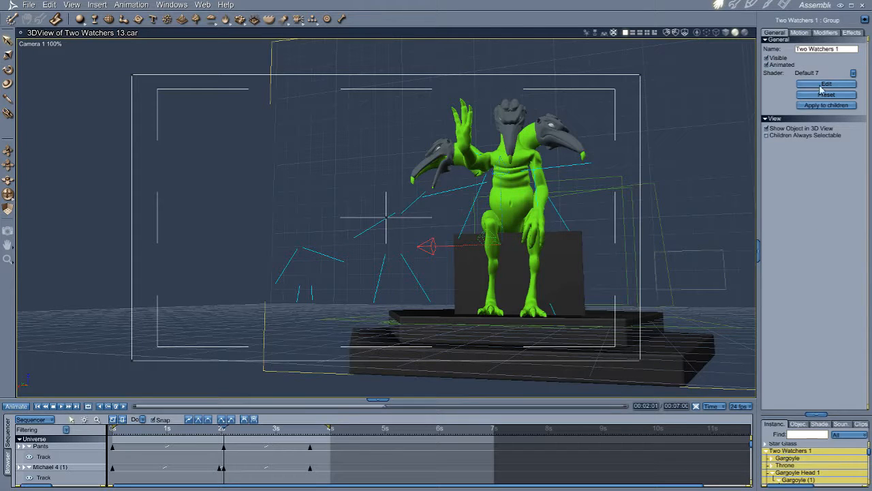
key("Return")
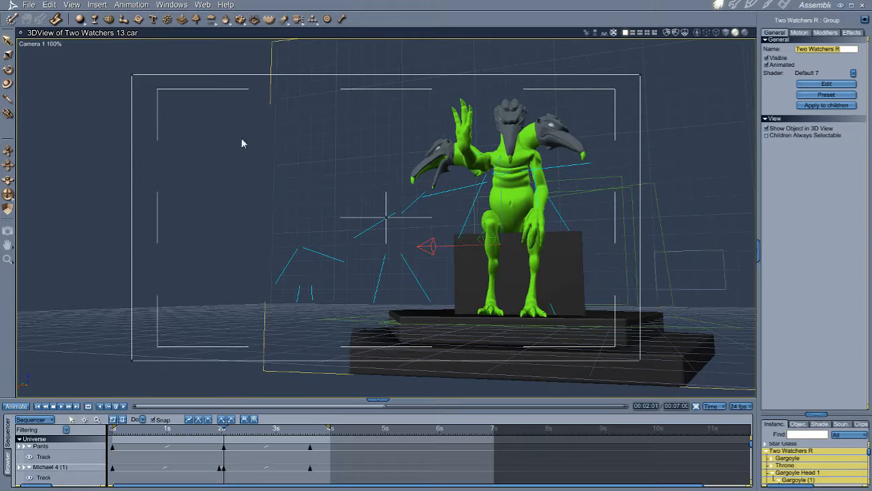
left_click(49, 4)
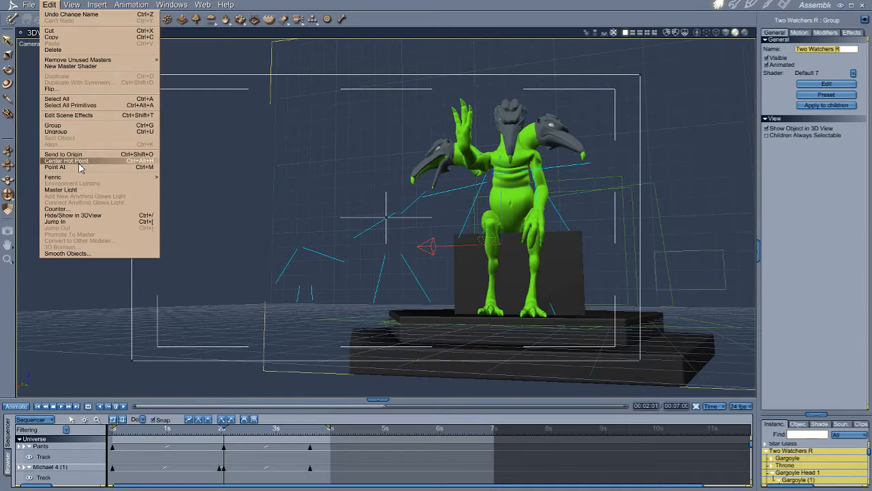
mouse_move(99, 182)
left_click(177, 185)
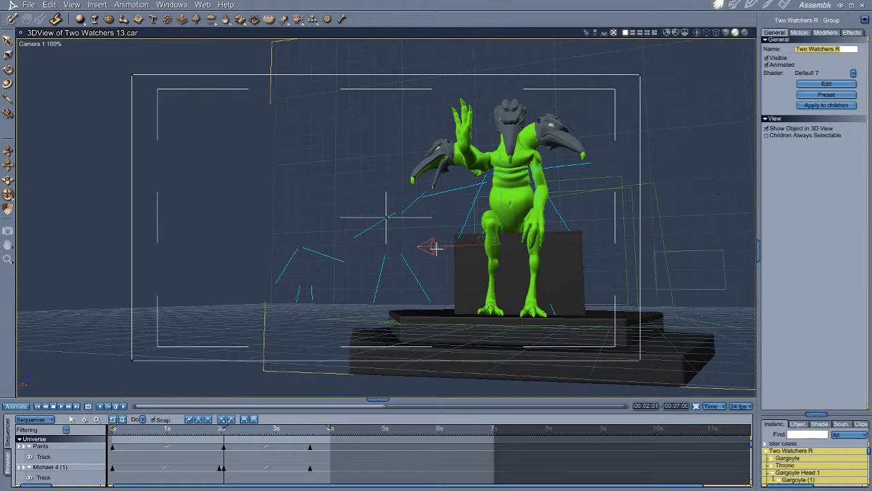
Step: Move one watcher group along its red axis to the left of the other and rotate it slightly toward the camera
left_click_drag(431, 246, 251, 270)
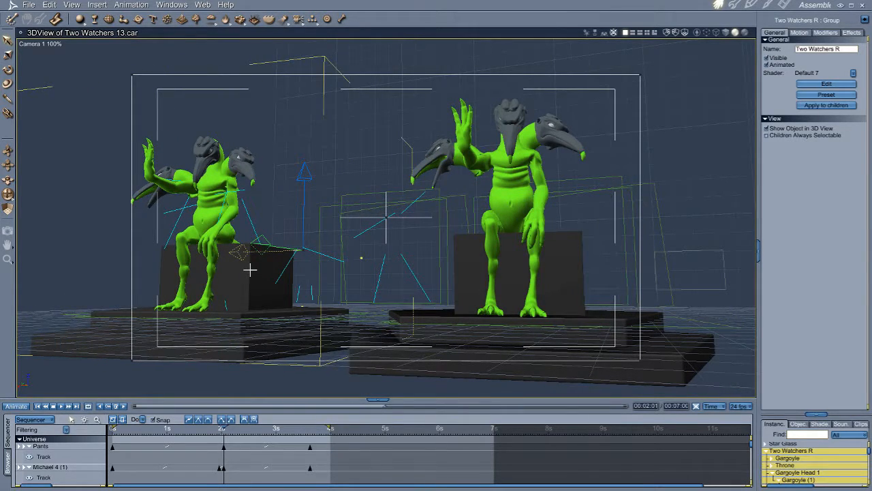
left_click(8, 71)
left_click_drag(278, 247, 292, 244)
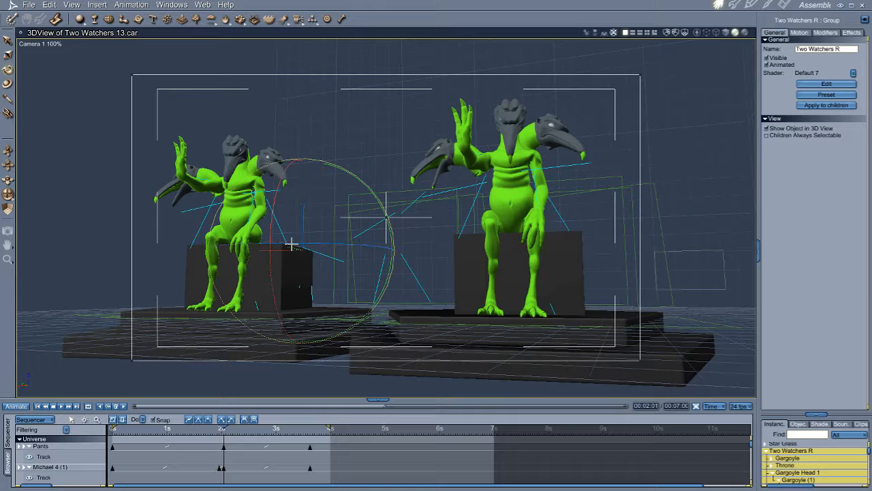
key("t")
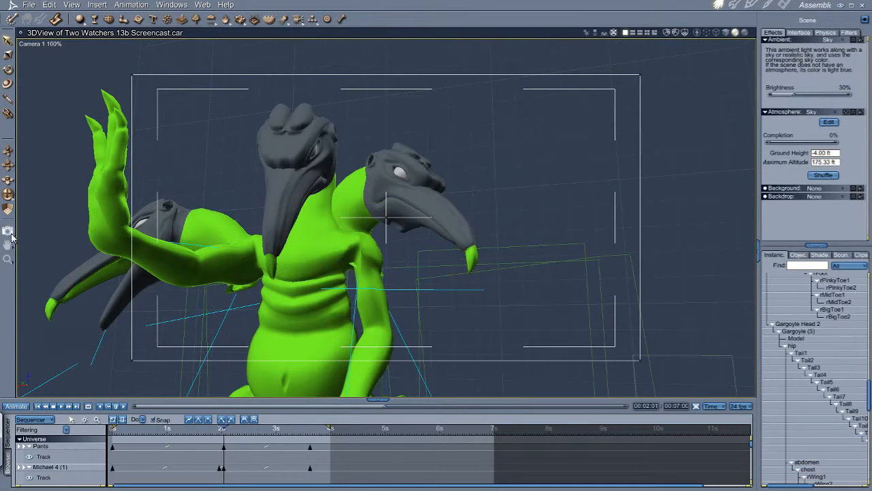
Step: Spot-render the outer head and open the Default 11 shader of the model in Gargoyle (5), under Gargoyle Head 2
left_click_drag(342, 119, 552, 302)
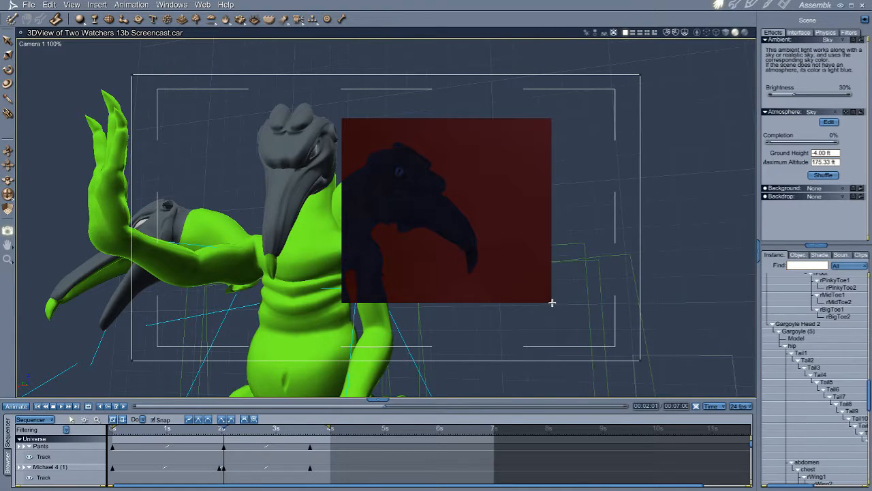
left_click(796, 339)
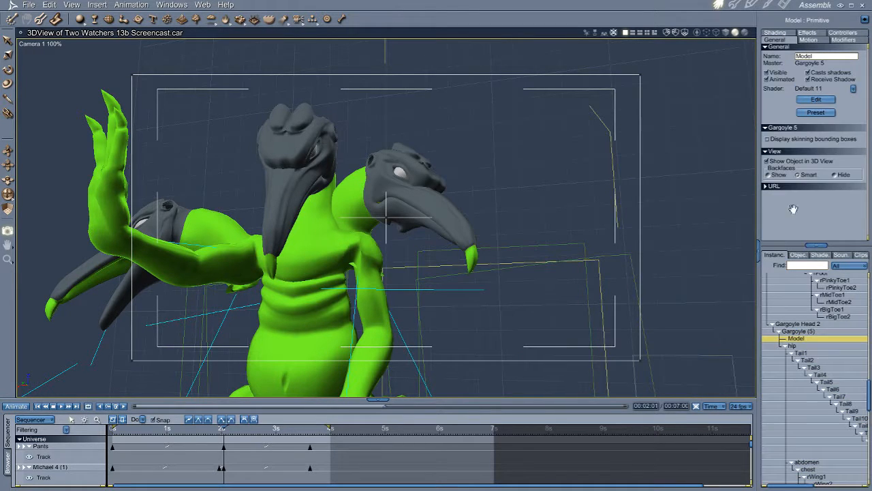
left_click(817, 101)
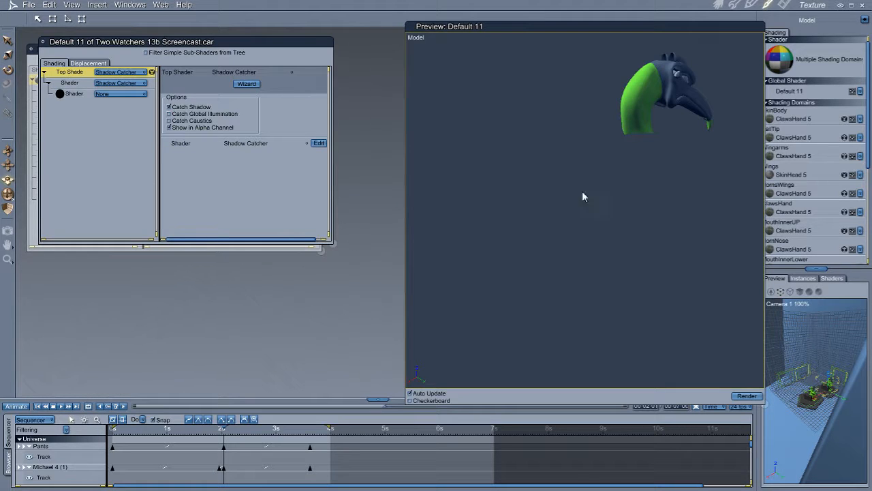
left_click_drag(867, 119, 864, 211)
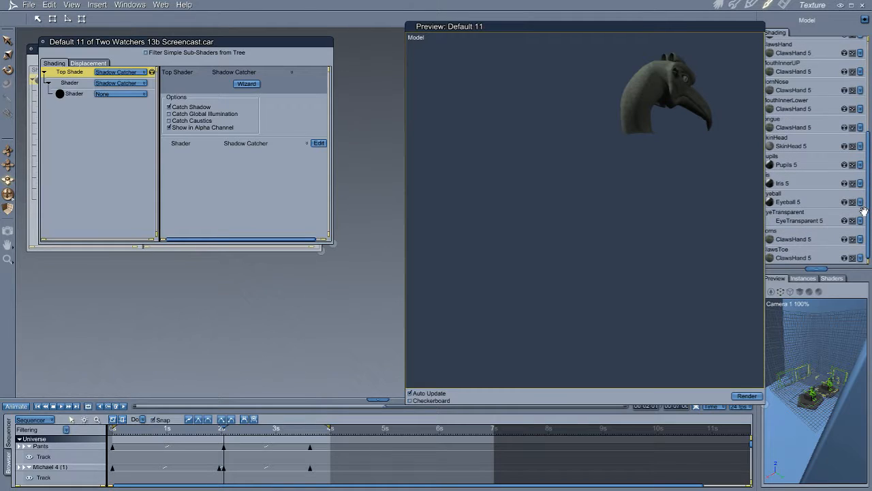
left_click_drag(718, 29, 649, 33)
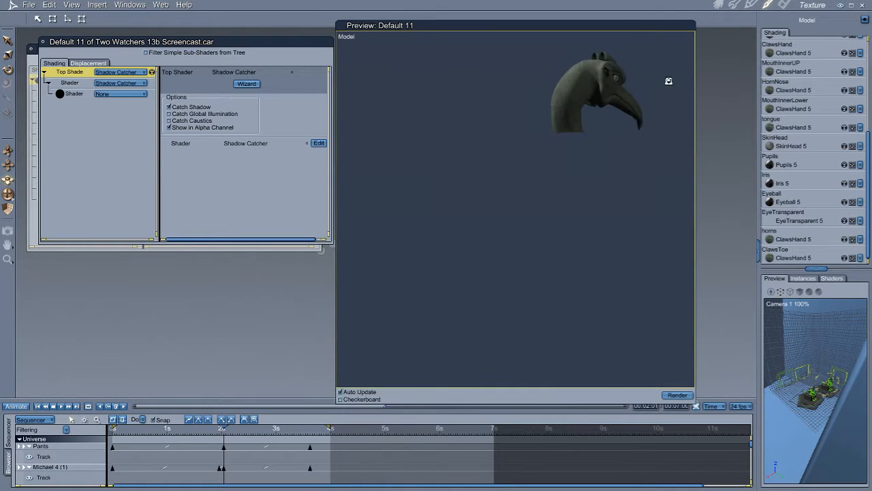
Step: Set the Glow channel of the Pupils 5 shader to a red color and spot-render the head in the scene
double_click(771, 166)
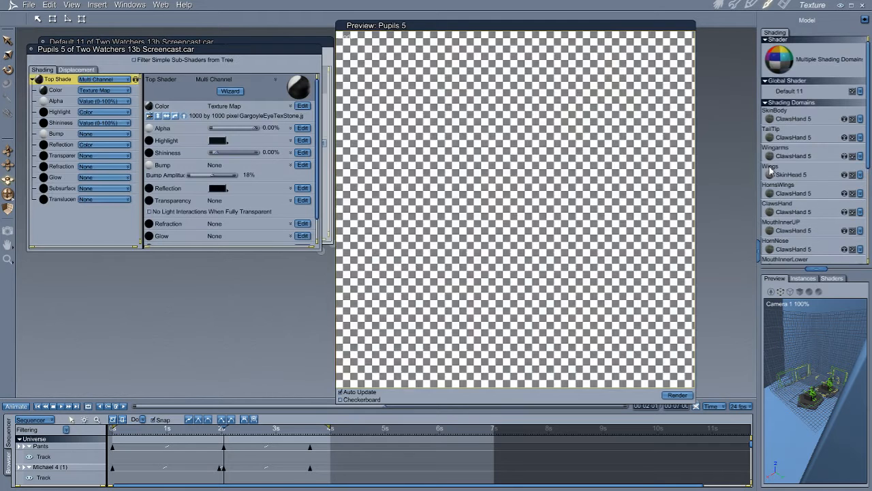
right_click(70, 178)
left_click(82, 197)
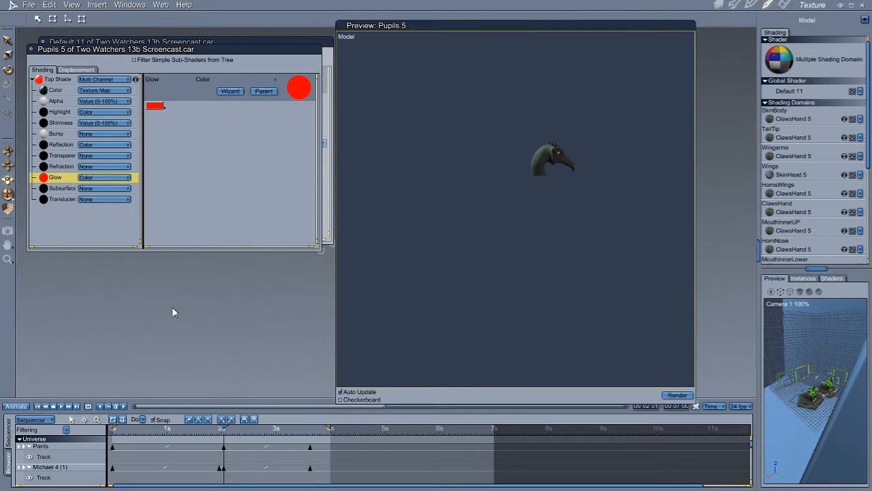
left_click(719, 4)
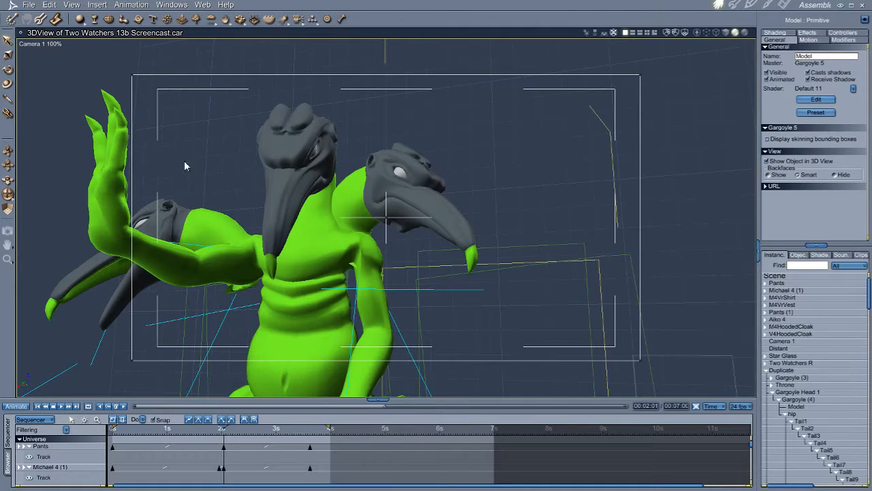
left_click_drag(345, 123, 508, 277)
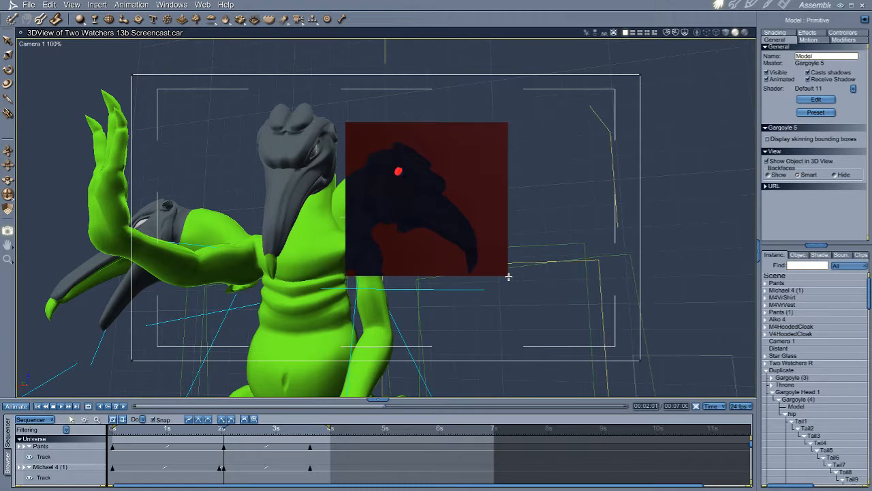
Step: Set the camera to the saved position Watchers 3 and render the scene with both watchers
left_click(34, 44)
mouse_move(46, 111)
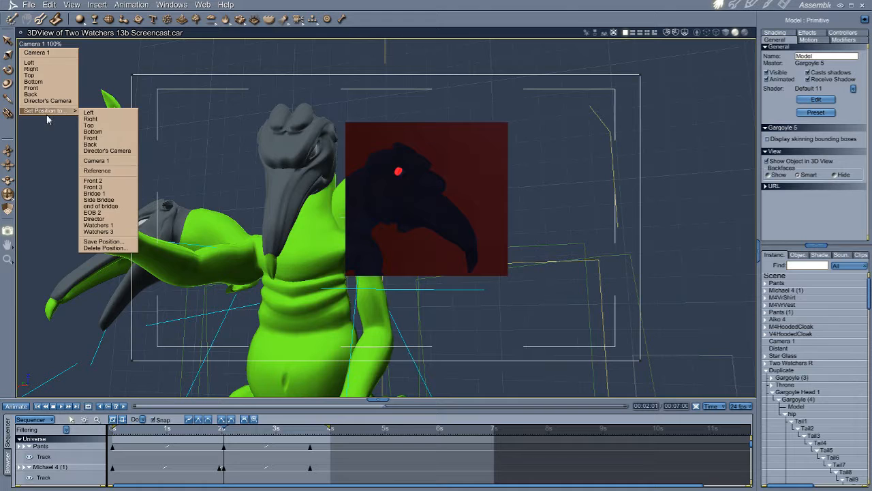
left_click(112, 231)
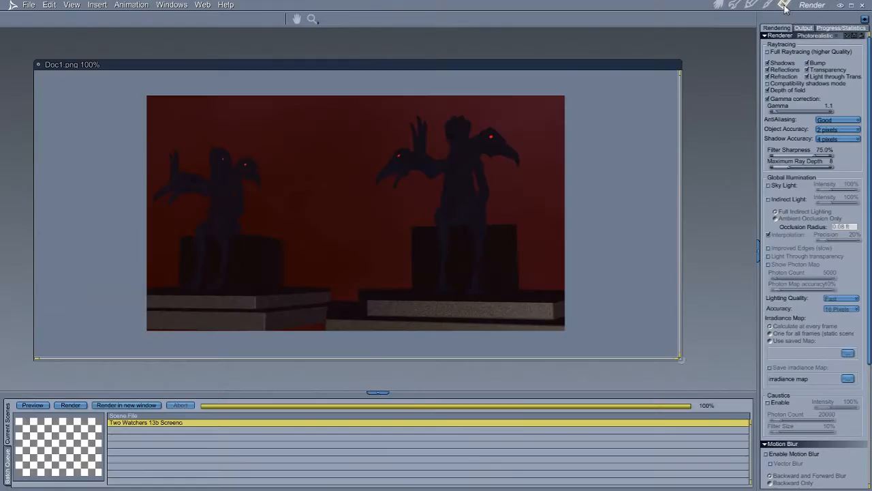
left_click(783, 5)
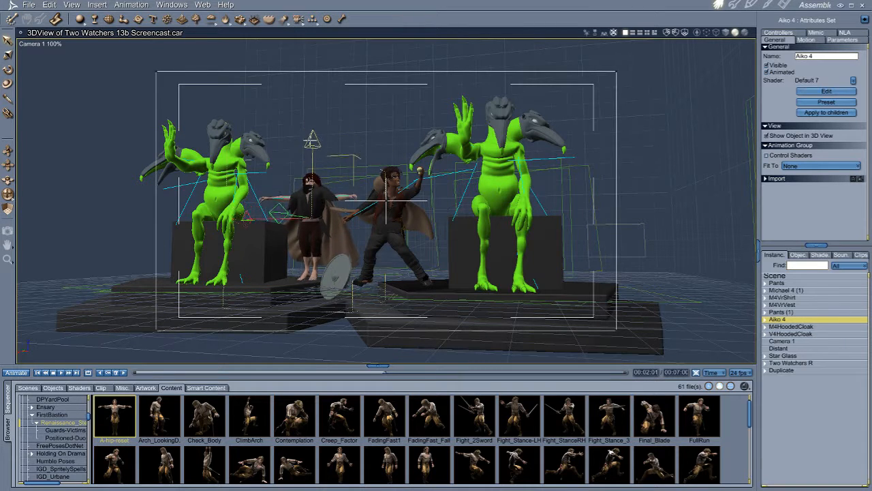
Step: Select the rgk_shieldR shield beside the cloaked figures and hide it
right_click(341, 268)
left_click(359, 304)
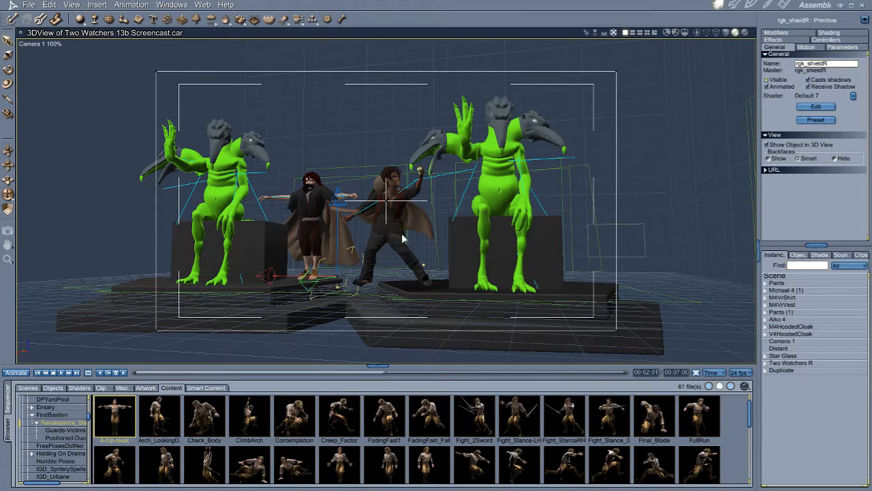
Step: Select the Puck Shirt on the Aiko 4 figure and apply the A-hip-reset pose to it
right_click(316, 209)
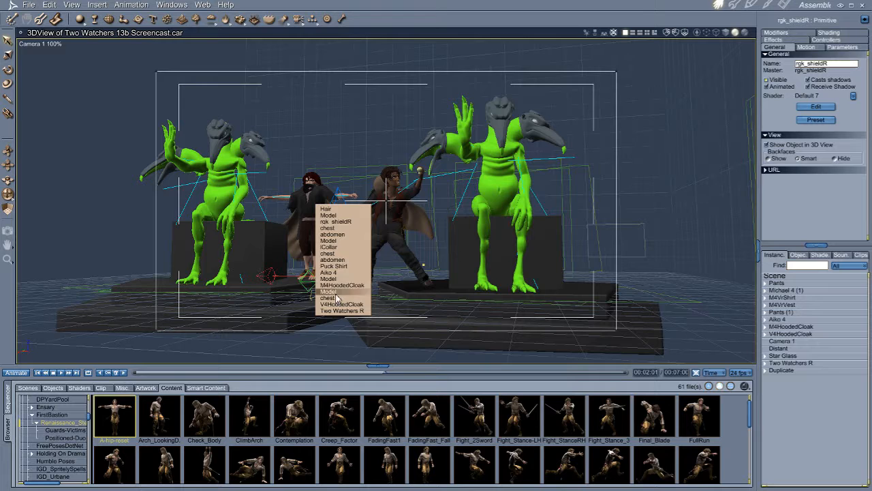
left_click(344, 271)
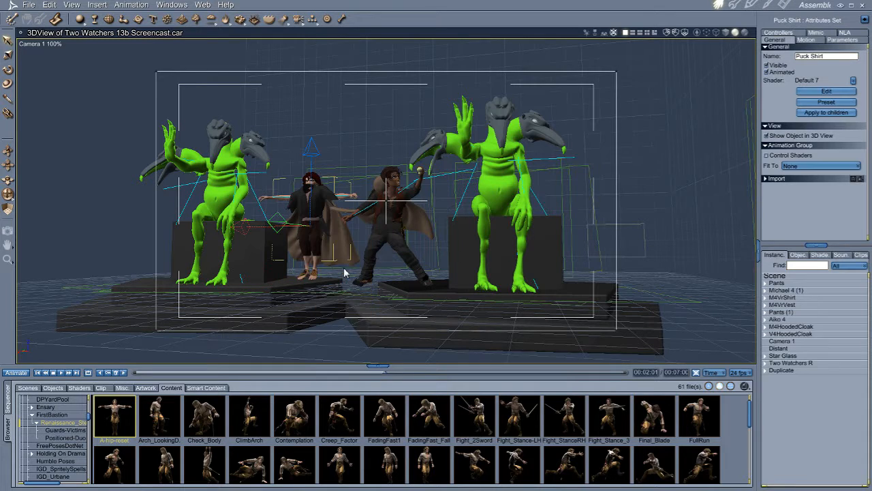
double_click(109, 428)
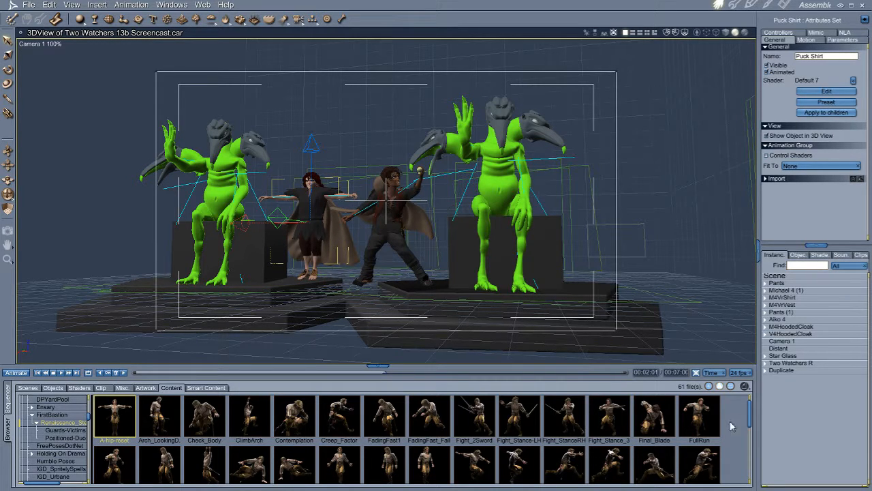
Step: Try the Kneel_LookUp2 pose on the Puck Shirt and undo it
left_click_drag(749, 409, 750, 430)
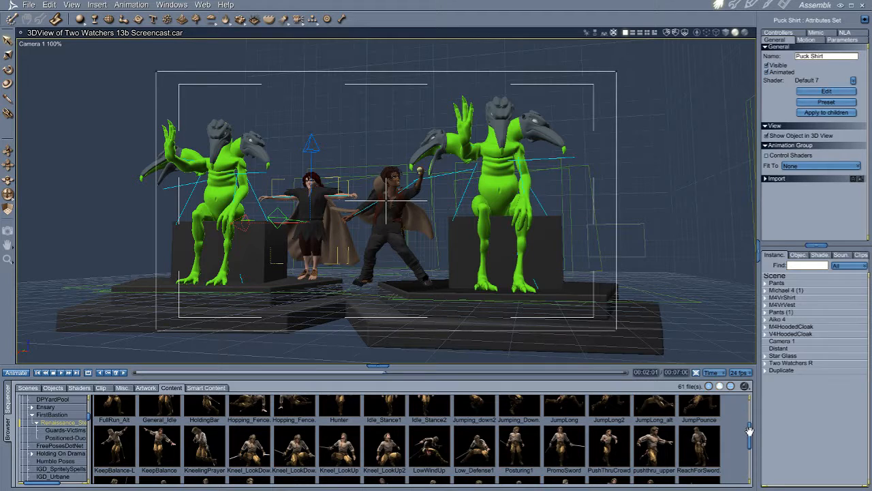
double_click(393, 446)
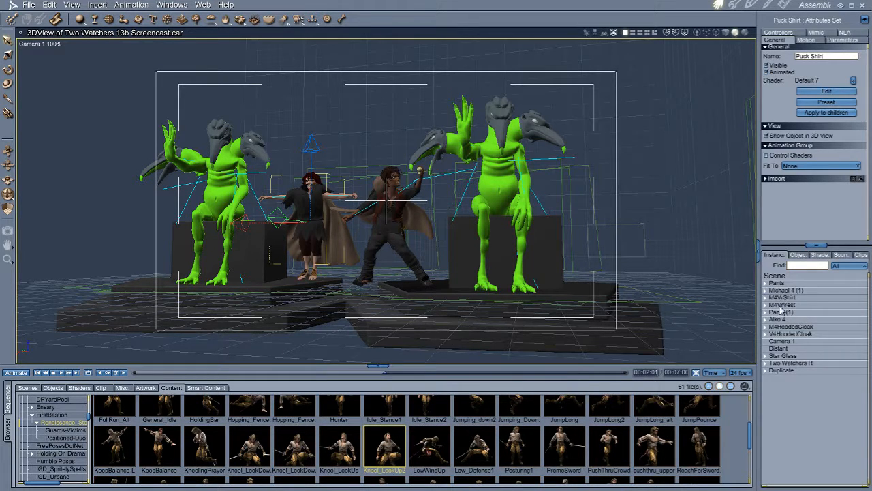
left_click(49, 6)
left_click(63, 19)
Step: Apply the Kneel_LookUp2 pose to the Aiko 4 figure with the pose limits turned off
left_click(781, 319)
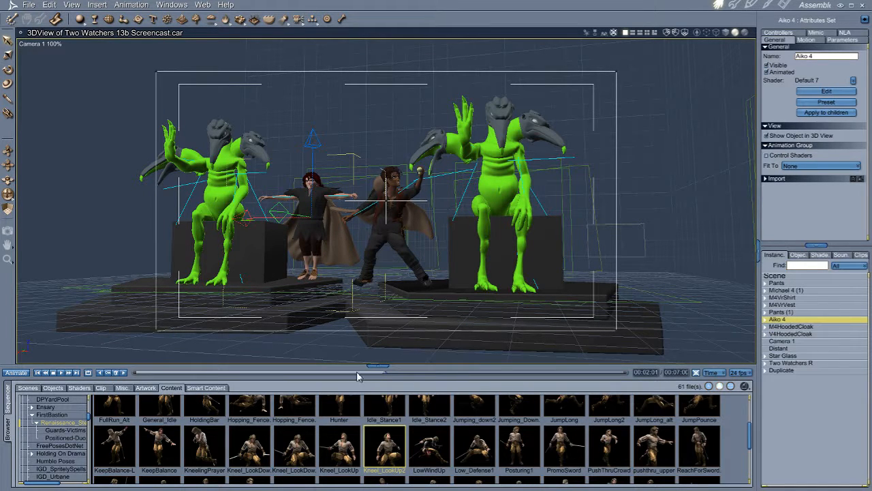
left_click_drag(390, 447, 462, 279)
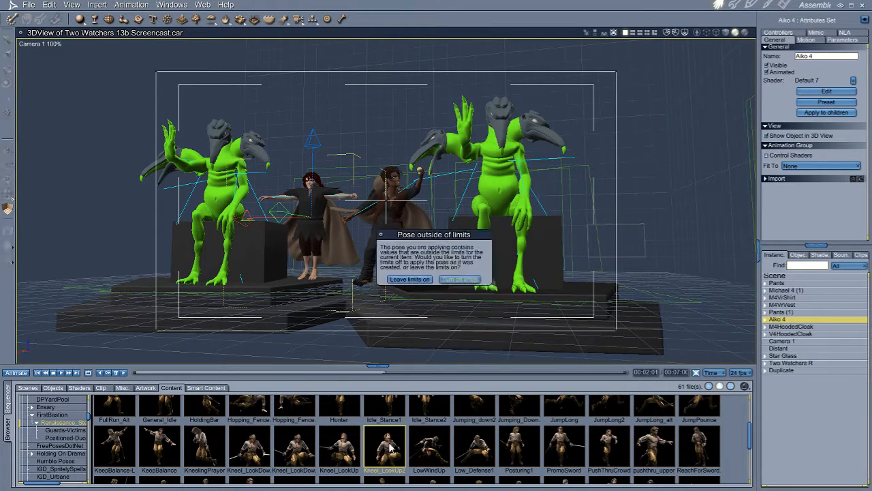
left_click(463, 279)
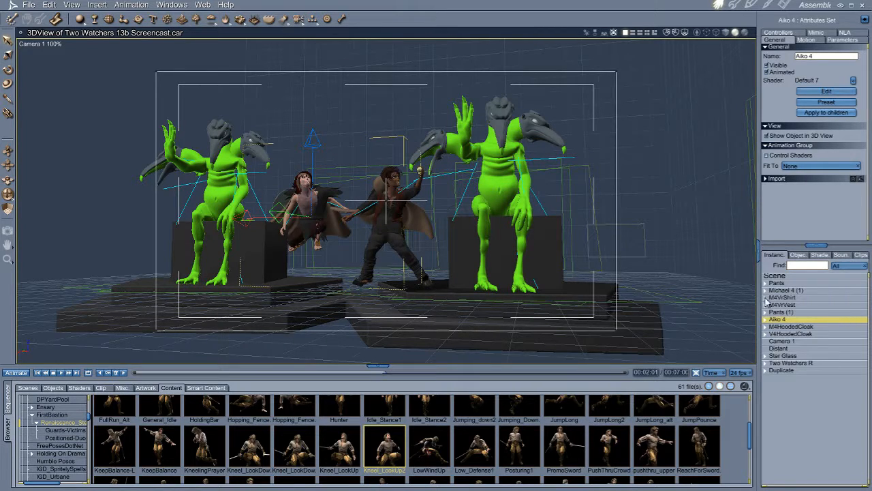
Step: Apply the Kneel_LookUp2 pose to the Puck Shirt and lower the Aiko 4 figure onto the platform
left_click(766, 319)
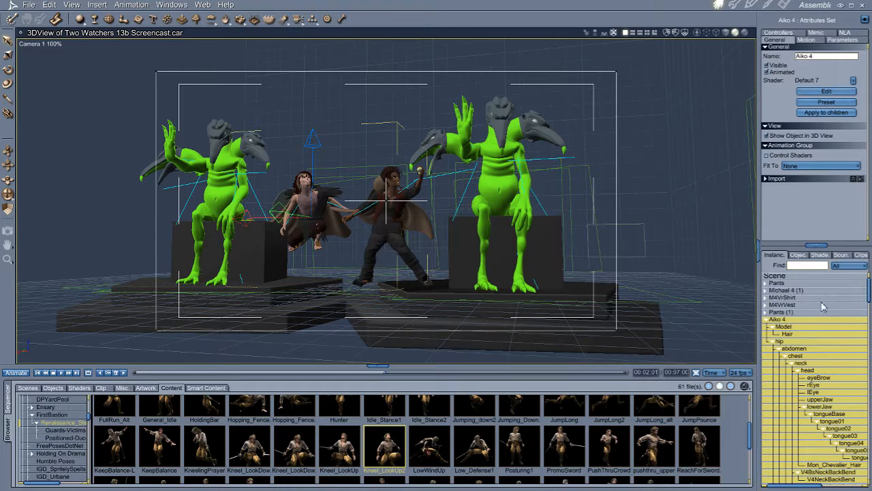
right_click(324, 200)
left_click(334, 249)
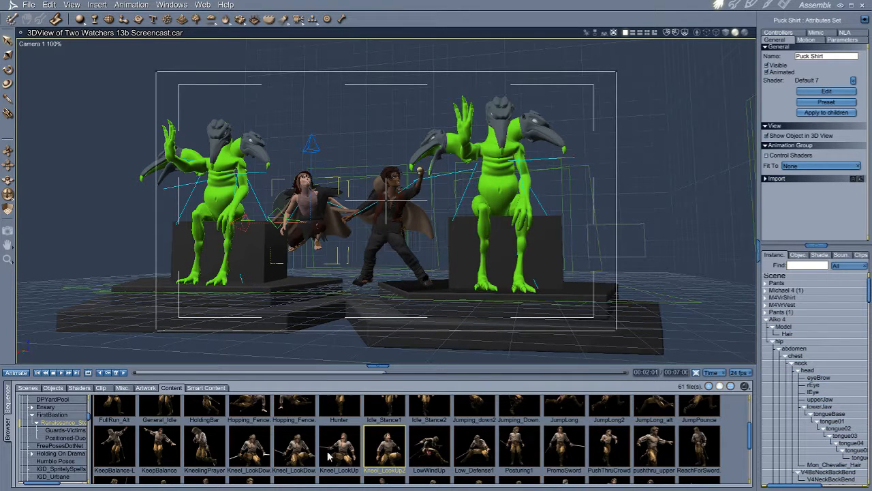
double_click(396, 455)
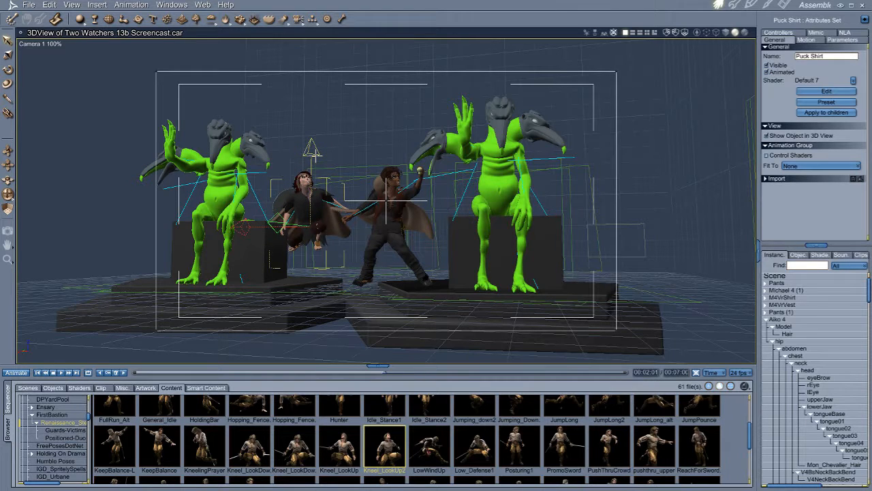
left_click(781, 320)
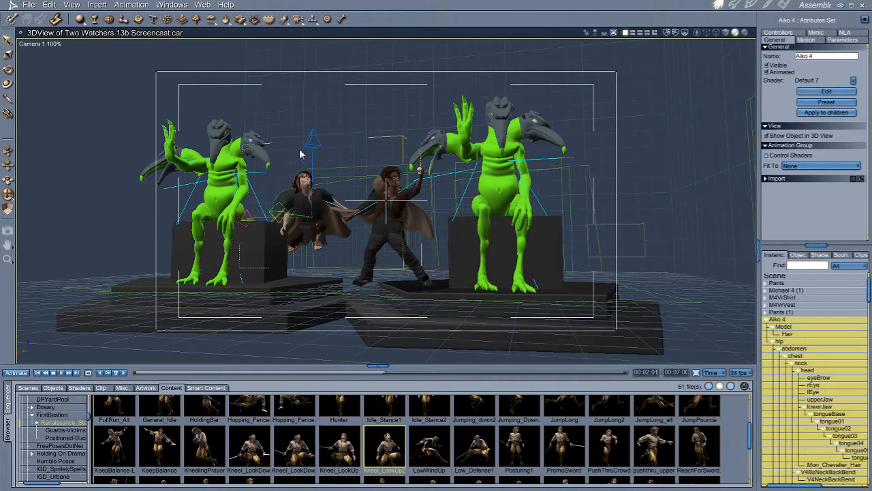
left_click_drag(318, 141, 318, 170)
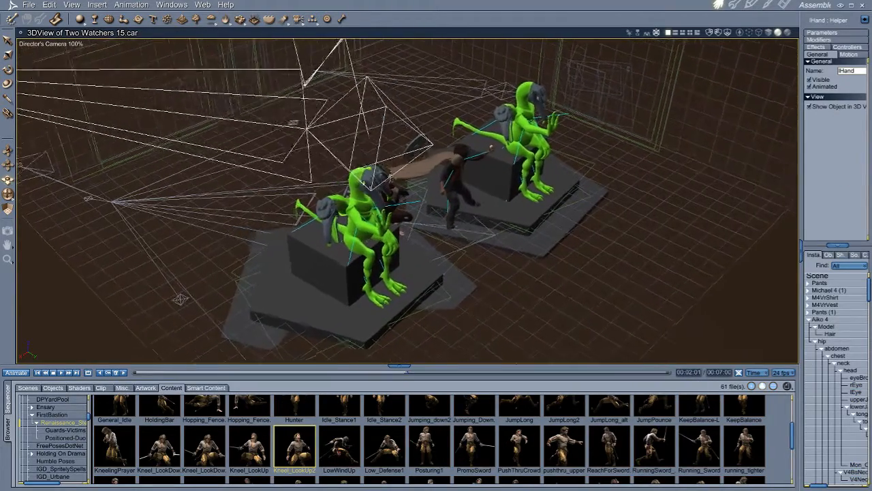
Step: Select the kneeling Aiko 4 figure's left hand (lHand) and stretch the arm out toward the standing figure
scroll(408, 201, "up", 4)
scroll(407, 201, "up", 8)
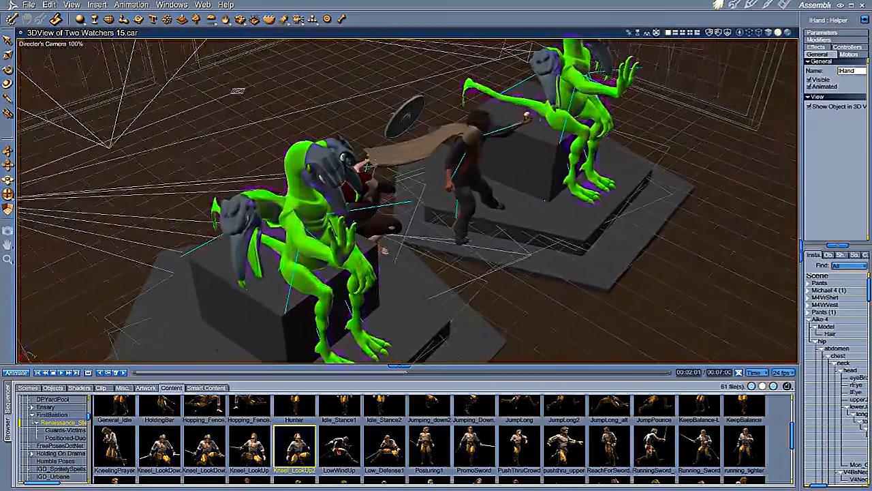
scroll(169, 231, "up", 4)
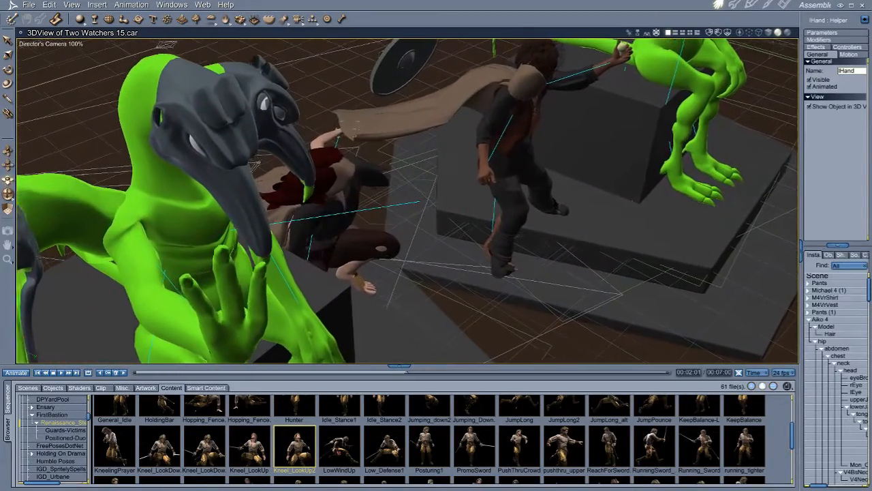
right_click(348, 128)
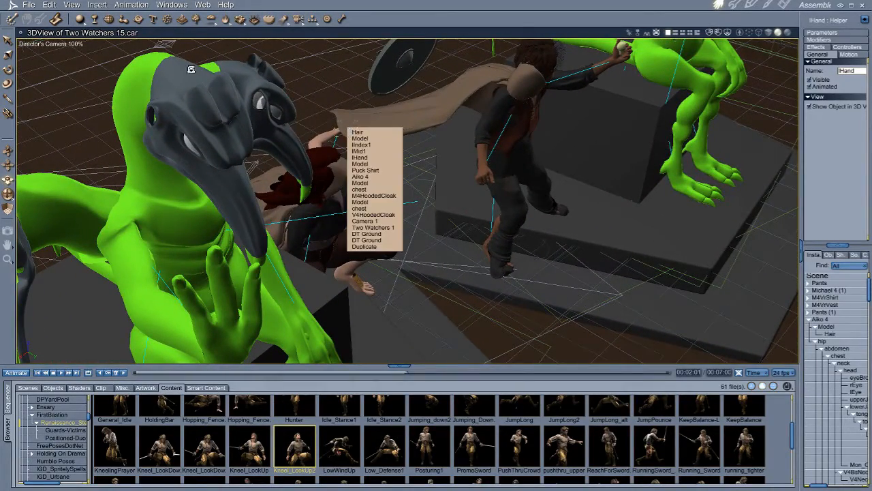
left_click(8, 44)
right_click(346, 129)
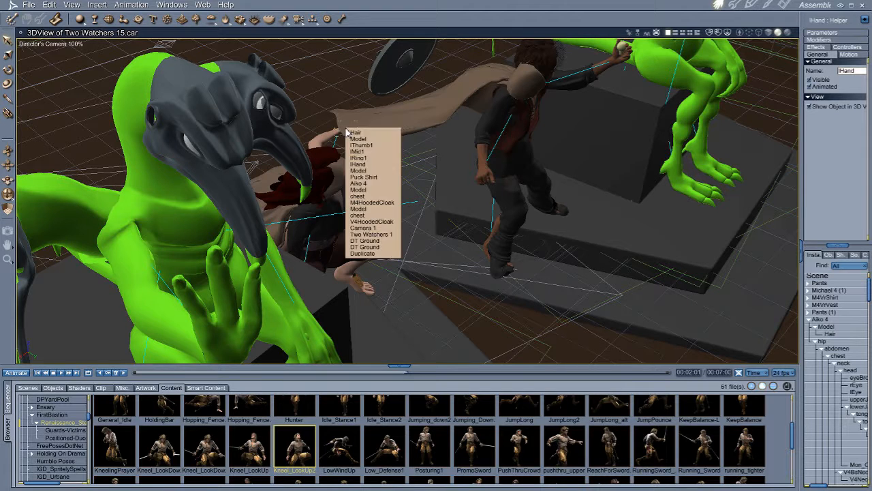
left_click(366, 165)
left_click_drag(366, 165, 524, 175)
left_click_drag(369, 210, 368, 215)
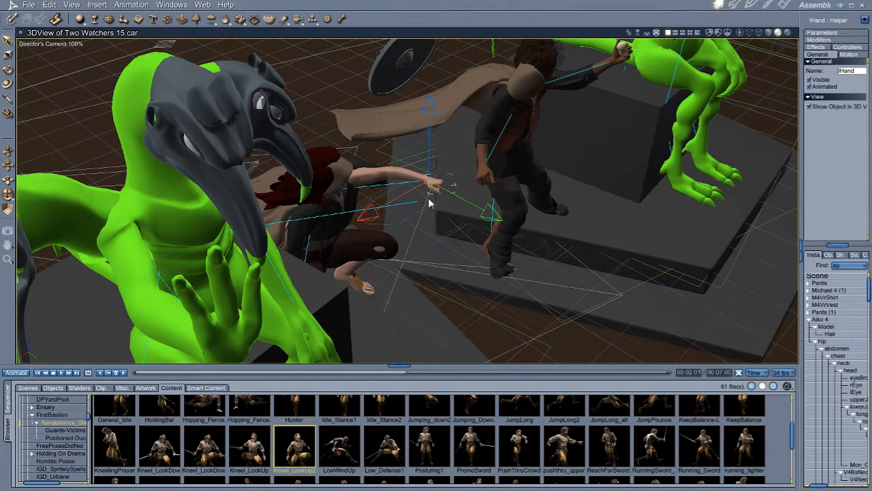
Step: Move the whole Aiko 4 figure closer to the standing figure so its outstretched hand reaches his hand
left_click(820, 319)
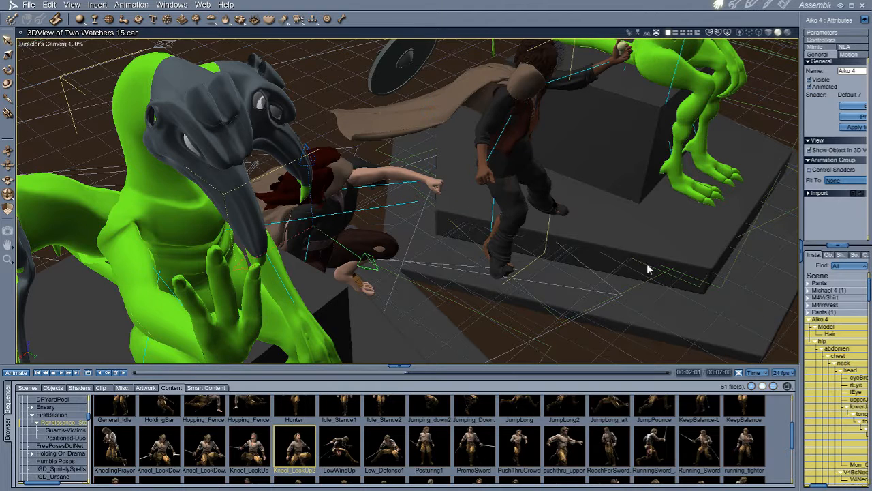
left_click_drag(368, 267, 395, 274)
left_click_drag(270, 278, 300, 265)
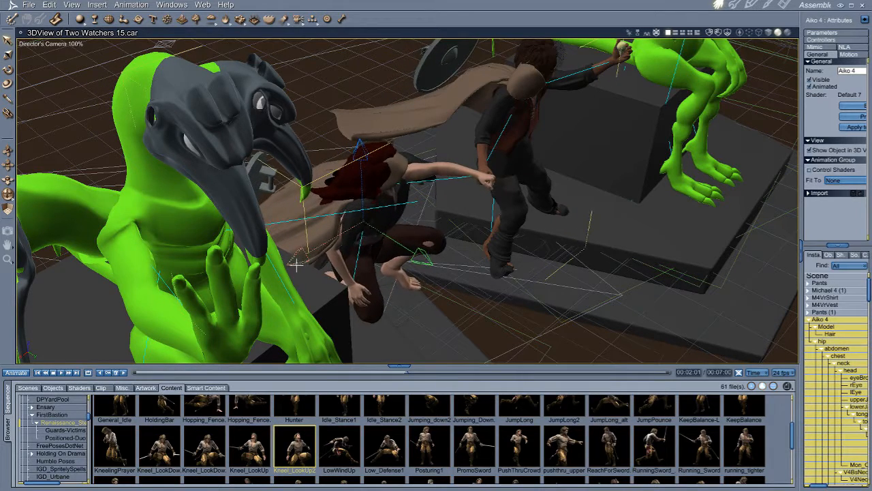
left_click_drag(424, 261, 428, 258)
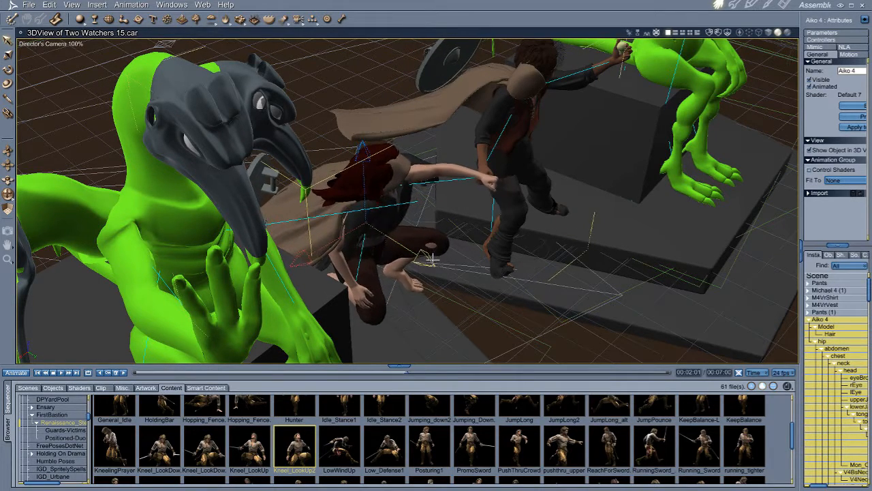
Step: Rotate Aiko 4's left hand (lHand) and fine-tune its position so it meets the standing figure's hand
right_click(482, 175)
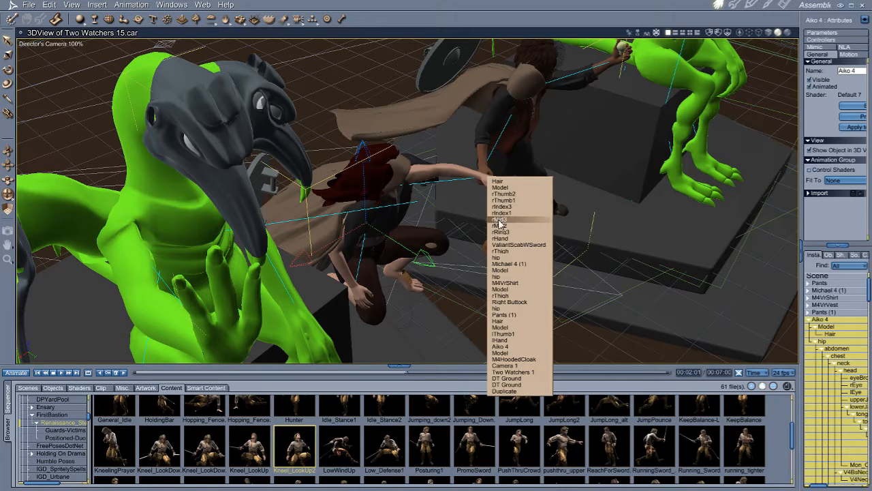
left_click(503, 340)
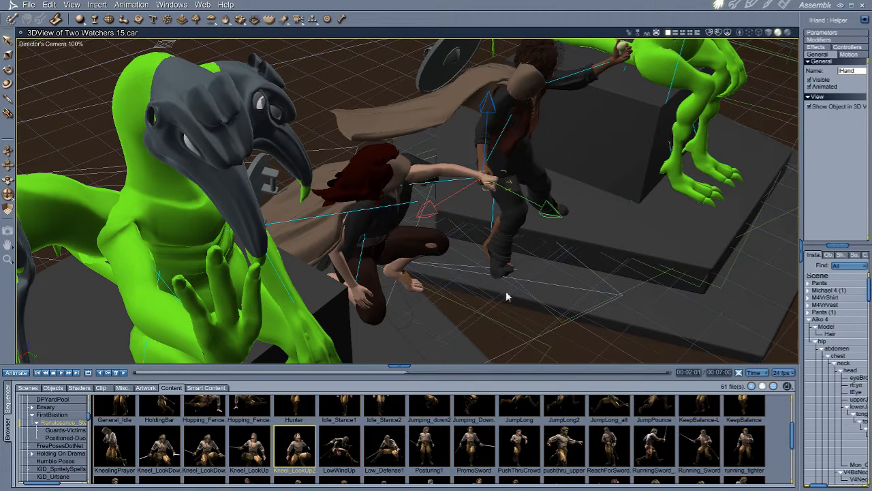
left_click(8, 69)
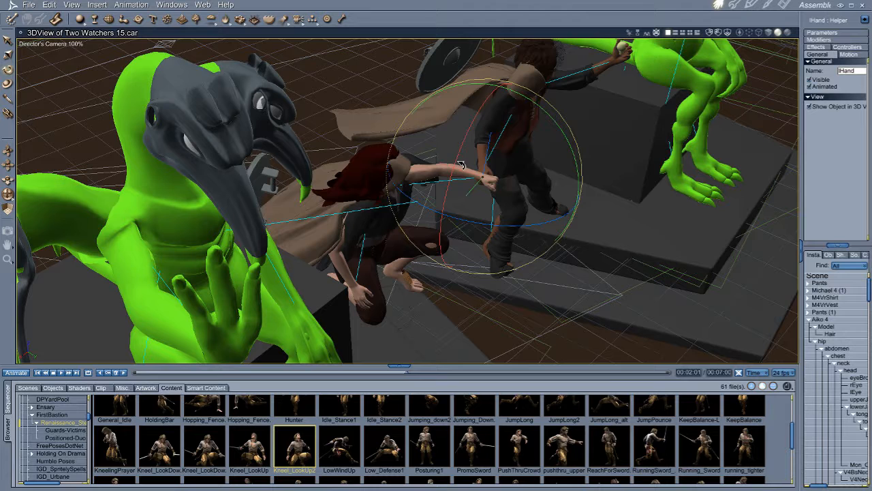
left_click_drag(458, 164, 488, 115)
key("t")
left_click_drag(545, 219, 539, 215)
left_click_drag(427, 213, 428, 211)
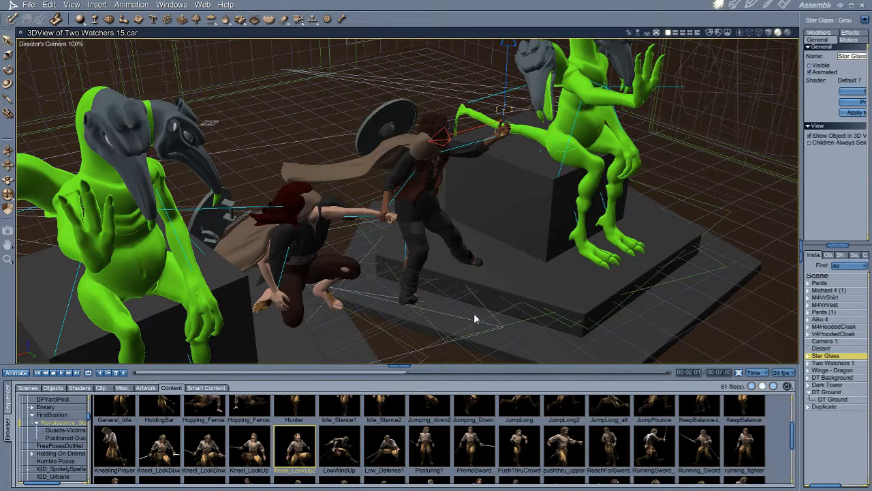
Step: Check the pose from the front, switch the view to Camera 1, render the scene and enlarge the render window
middle_click_drag(474, 314, 429, 288)
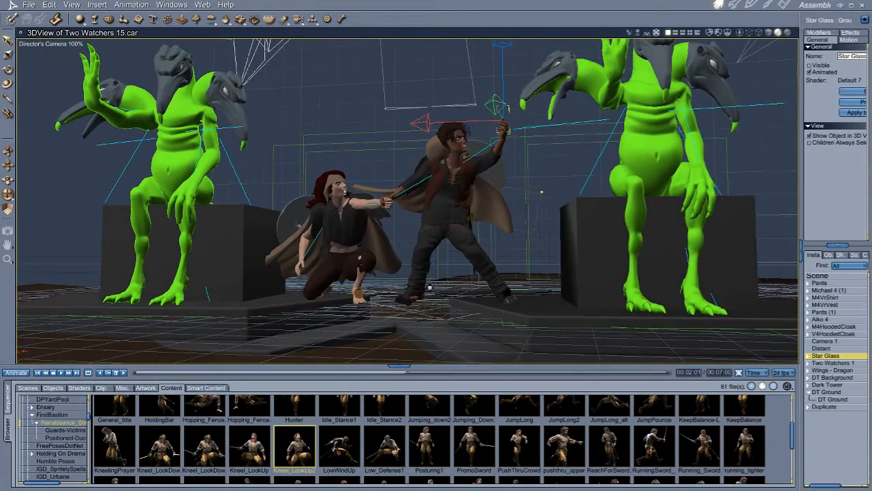
left_click(44, 44)
left_click(43, 54)
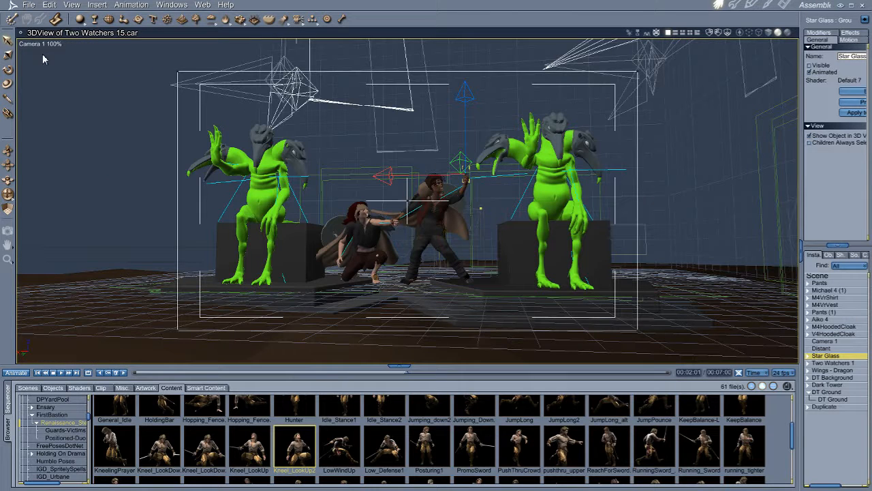
left_click(784, 5)
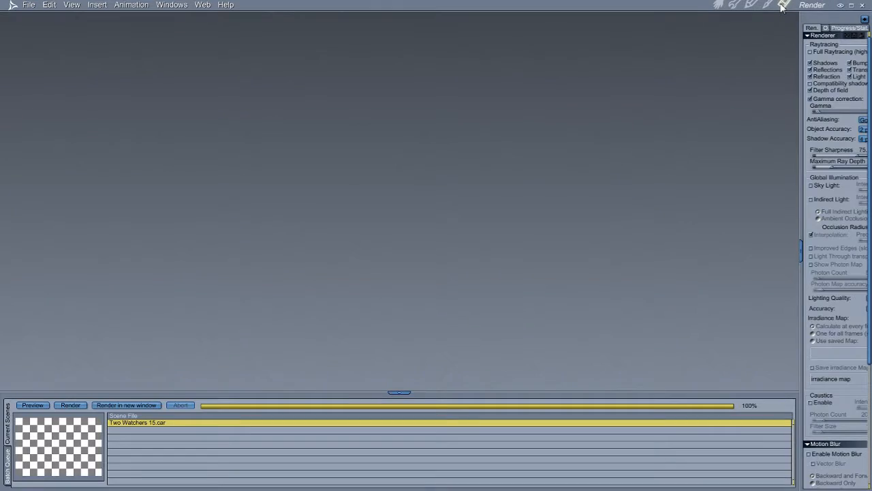
left_click(70, 405)
left_click_drag(469, 311, 580, 329)
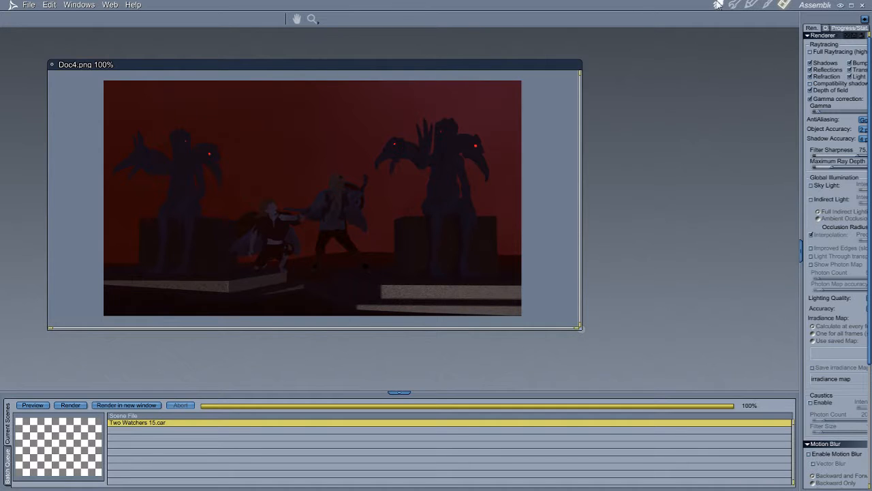
Step: Make the Dark Tower and DT Background visible in the scene and hide DT Ground
left_click(719, 5)
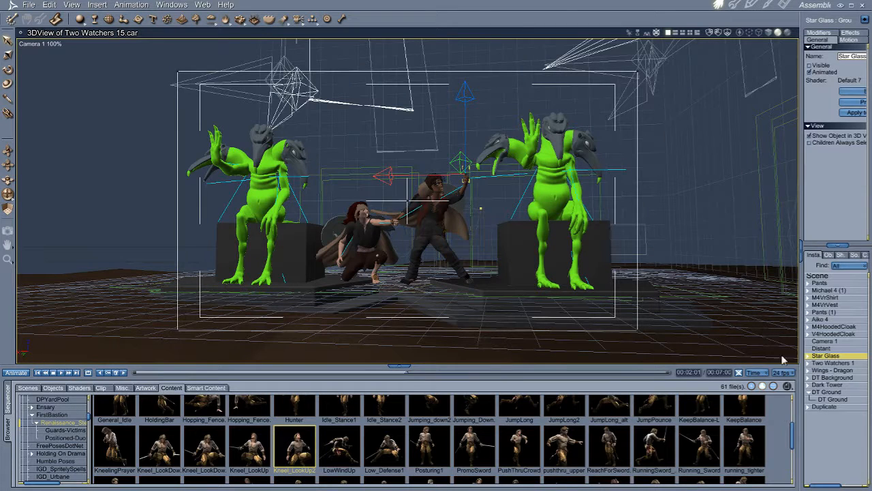
left_click(826, 385)
left_click(810, 66)
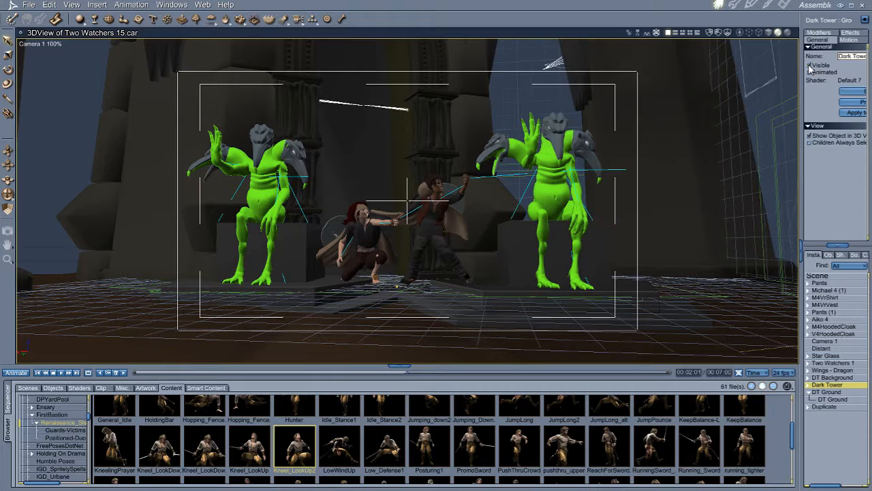
left_click(826, 377)
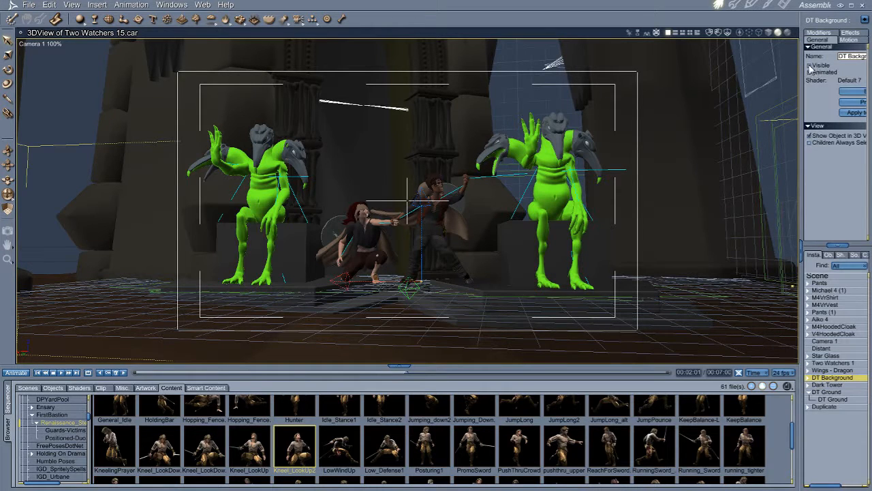
left_click(810, 65)
left_click(829, 399)
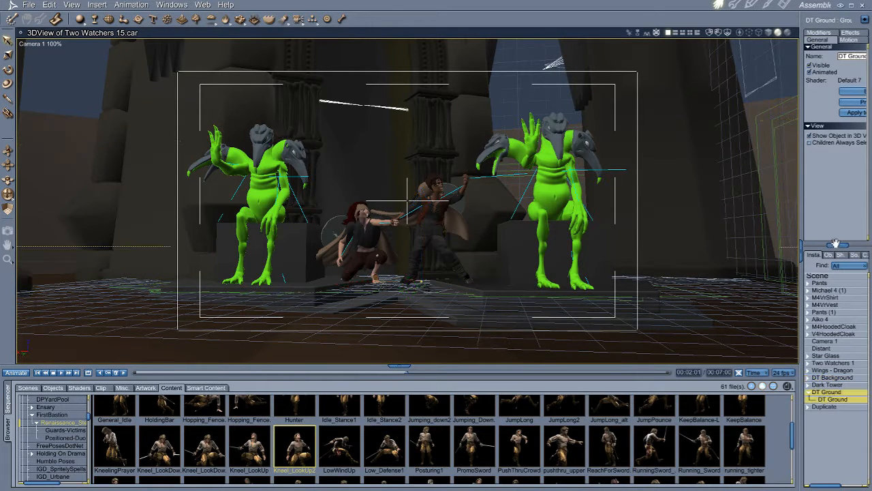
left_click(810, 65)
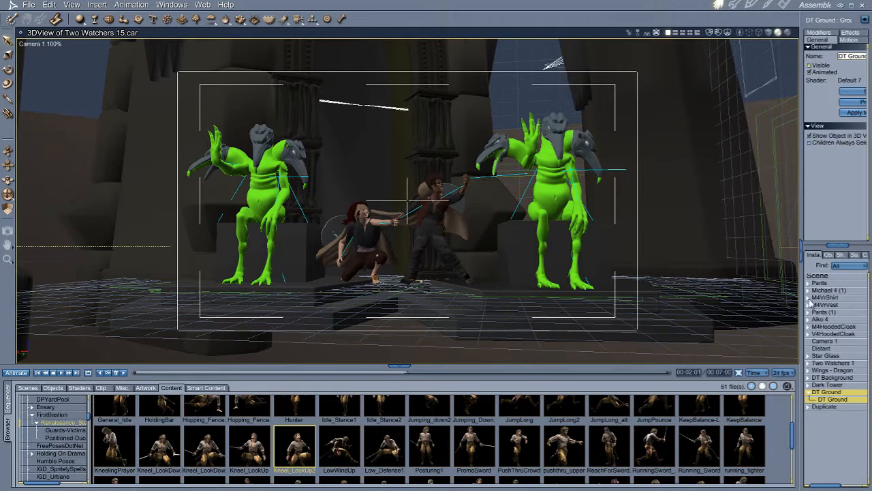
Step: Make the Star Glass visible, expand its group and select its Bulb light
left_click(821, 355)
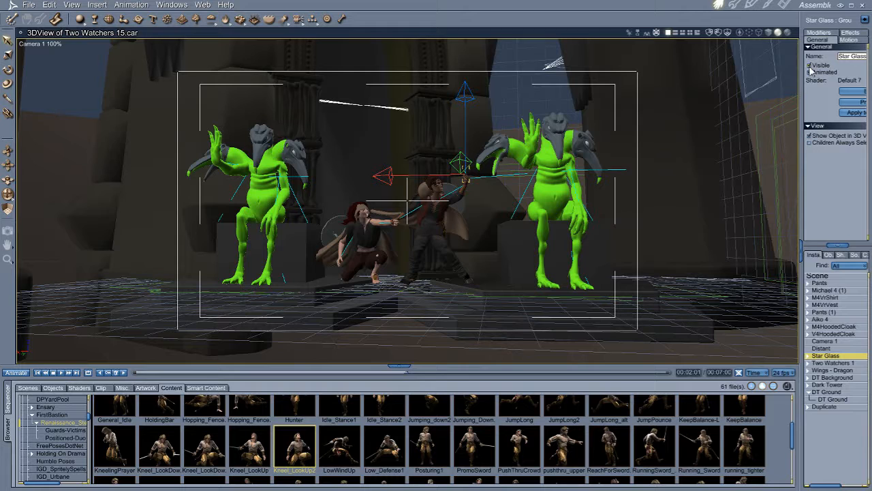
left_click(809, 355)
left_click(824, 377)
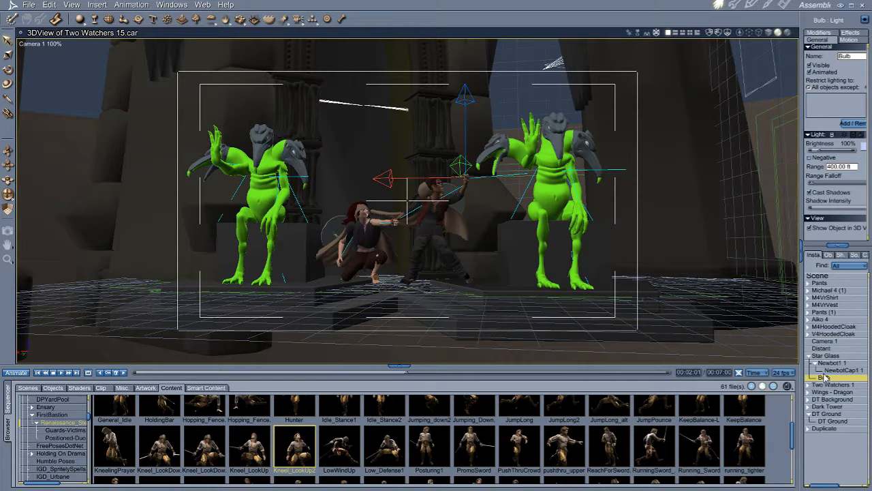
Step: Render the scene again and view the result at 150% in an enlarged render window
left_click(784, 6)
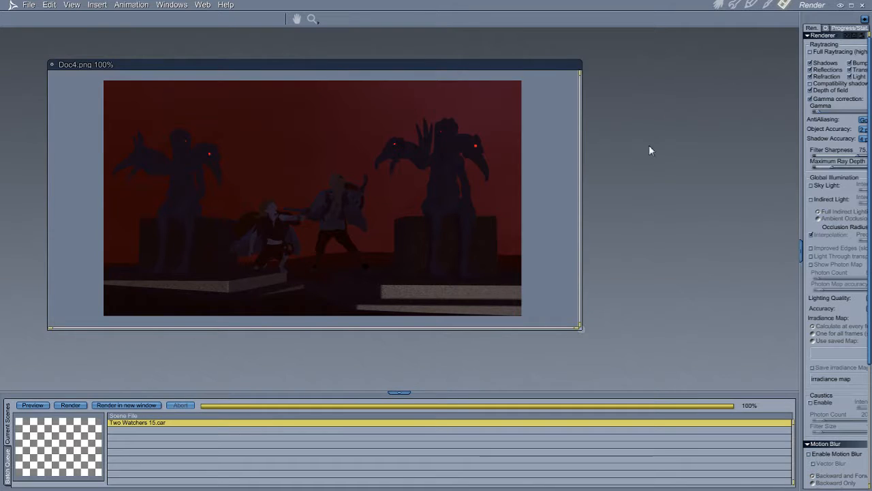
left_click(72, 406)
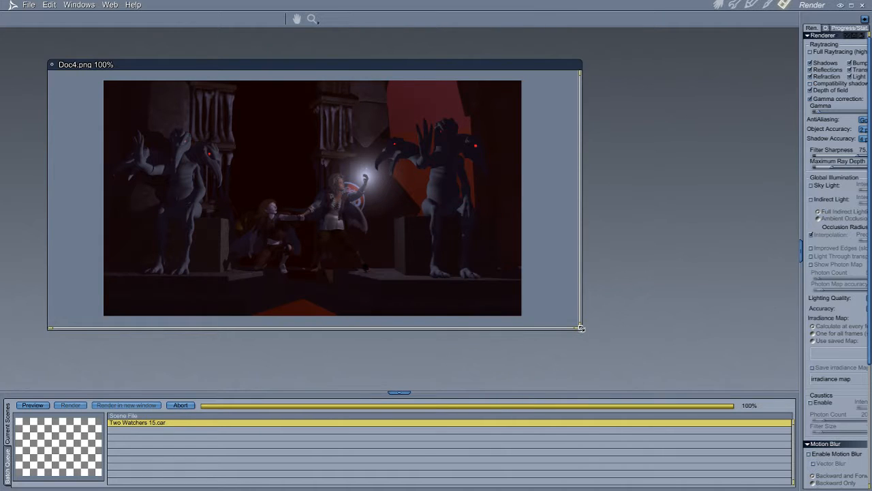
left_click_drag(581, 328, 664, 351)
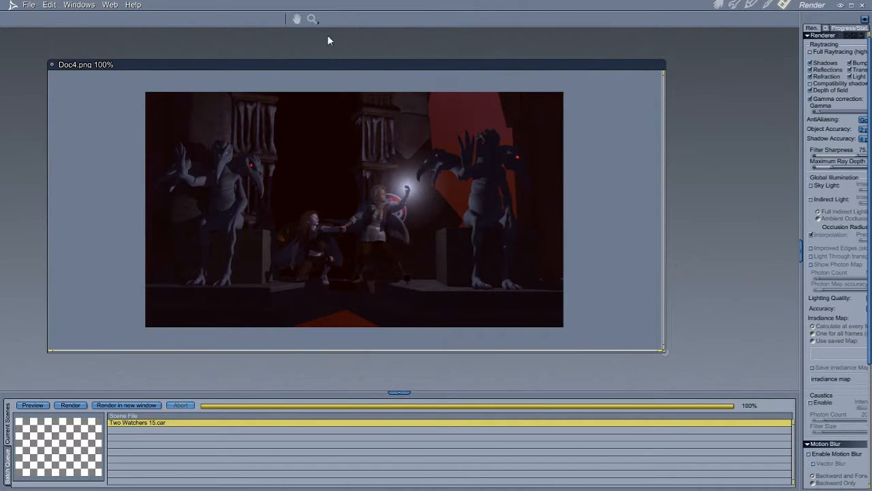
left_click(317, 22)
left_click(333, 40)
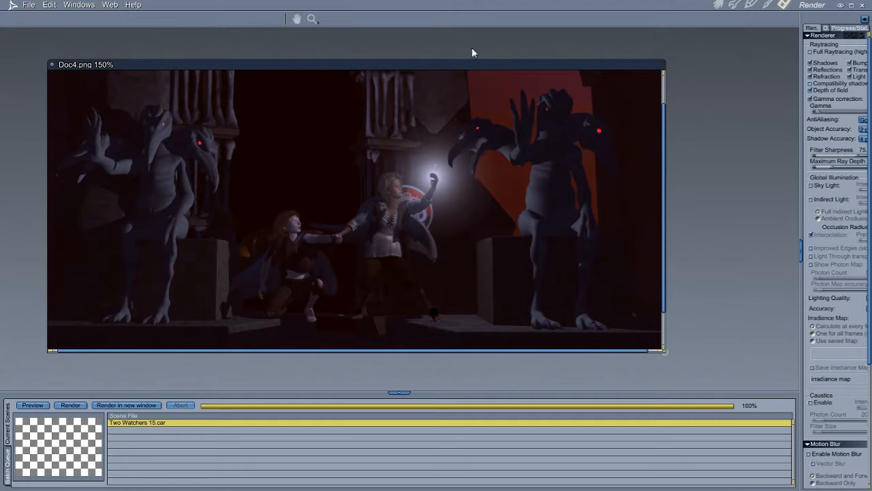
Step: Enlarge the render window further to show more of the 150% render
left_click_drag(665, 351, 748, 401)
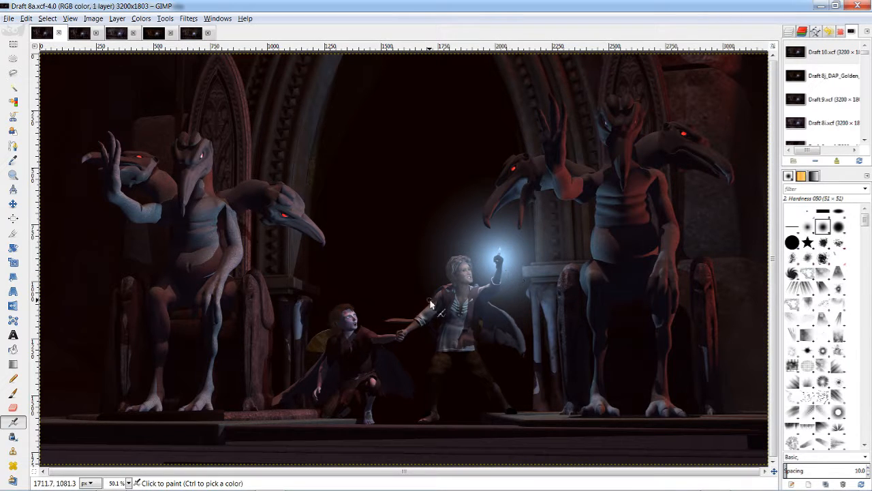
Step: Switch to GIMP and review the images Draft 8a, Draft 8e, Draft 8i and Draft 8j_DAP_Golden_Age in turn
mouse_move(347, 318)
left_mouse_down()
mouse_move(361, 337)
mouse_move(352, 324)
mouse_move(353, 334)
left_mouse_up()
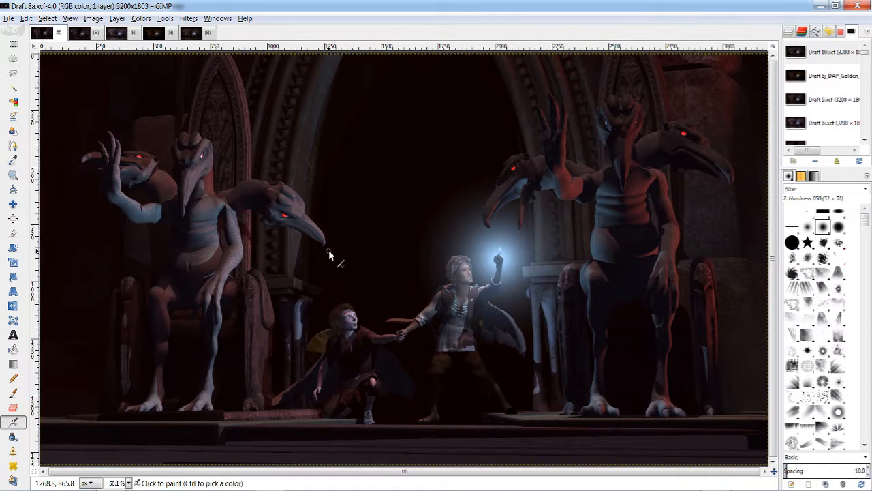
left_click(78, 35)
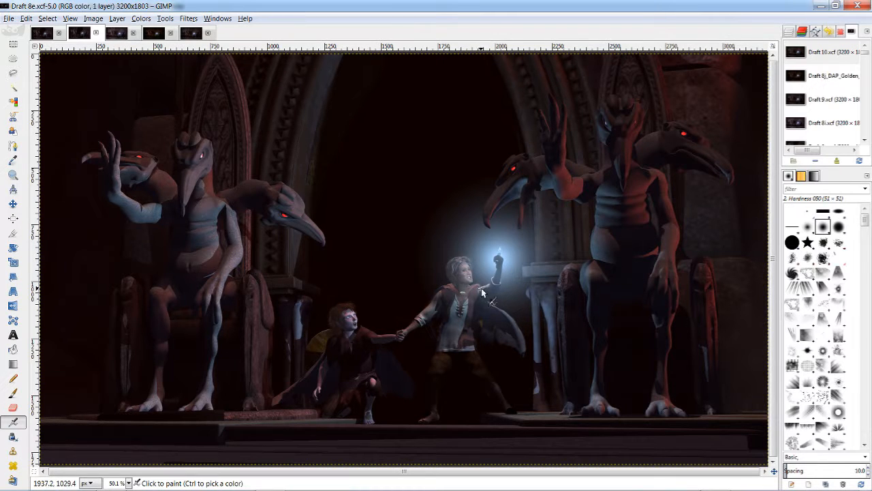
left_click(117, 34)
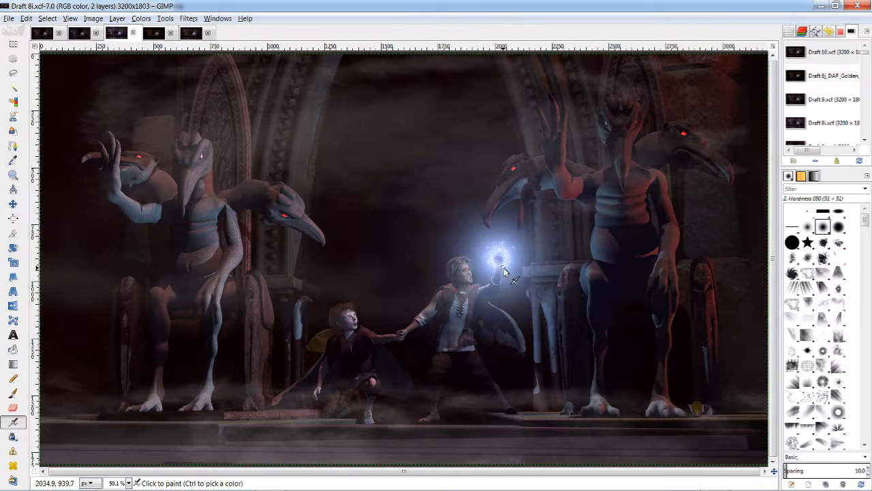
left_click(153, 36)
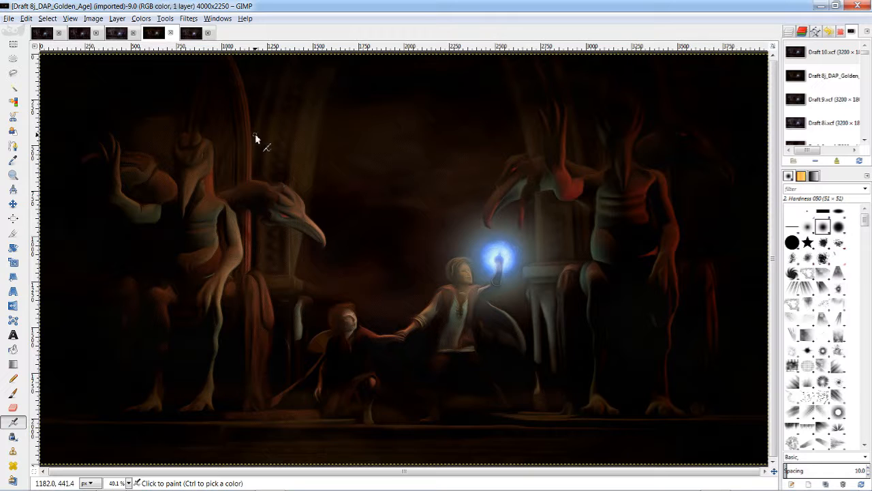
Step: Compare Draft 10 with Draft 8i by alternating between the two images, finishing on Draft 10
left_click(191, 34)
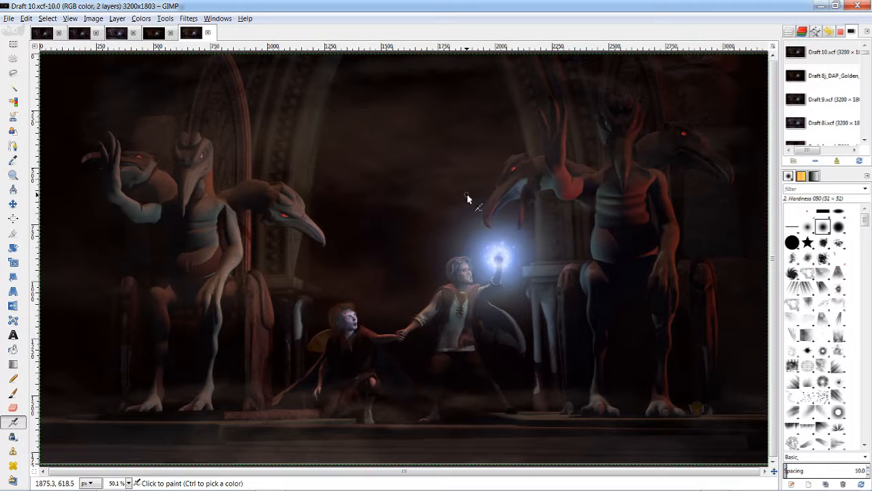
left_click(116, 34)
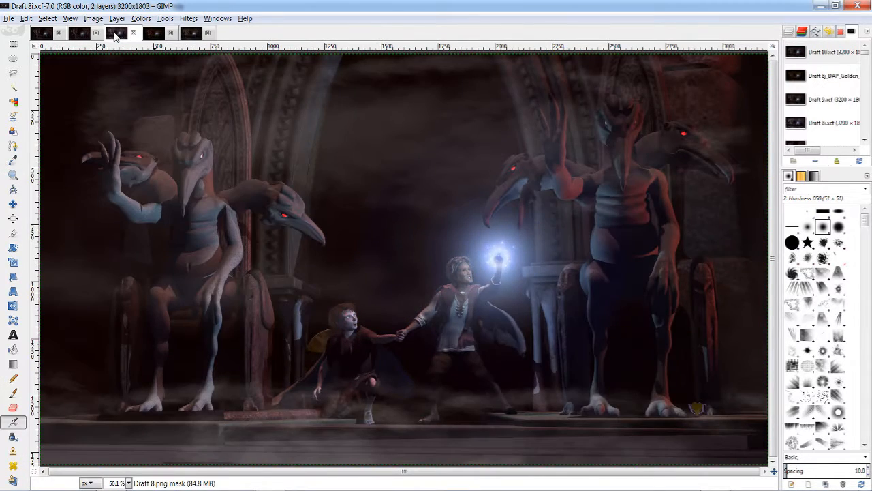
left_click(191, 36)
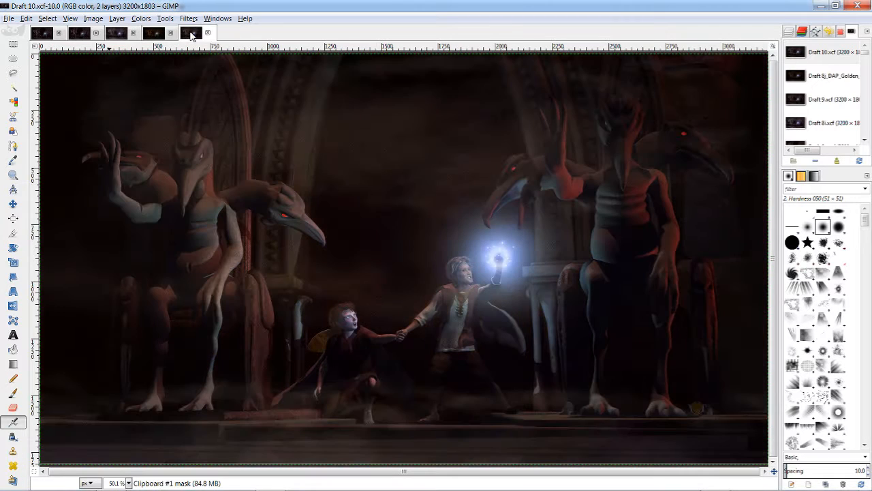